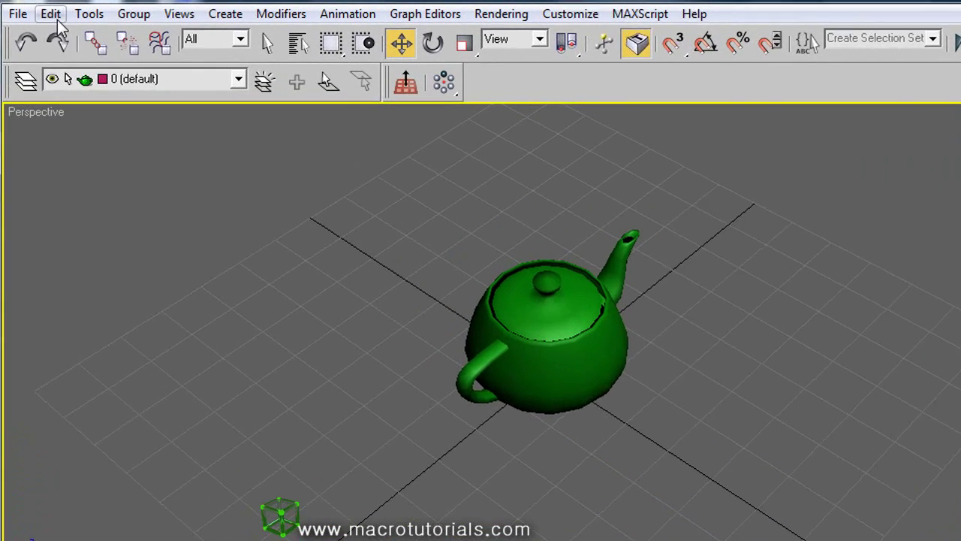
# Step: Open the Edit menu to find Clone, which is greyed out with nothing selected
pyautogui.click(51, 15)
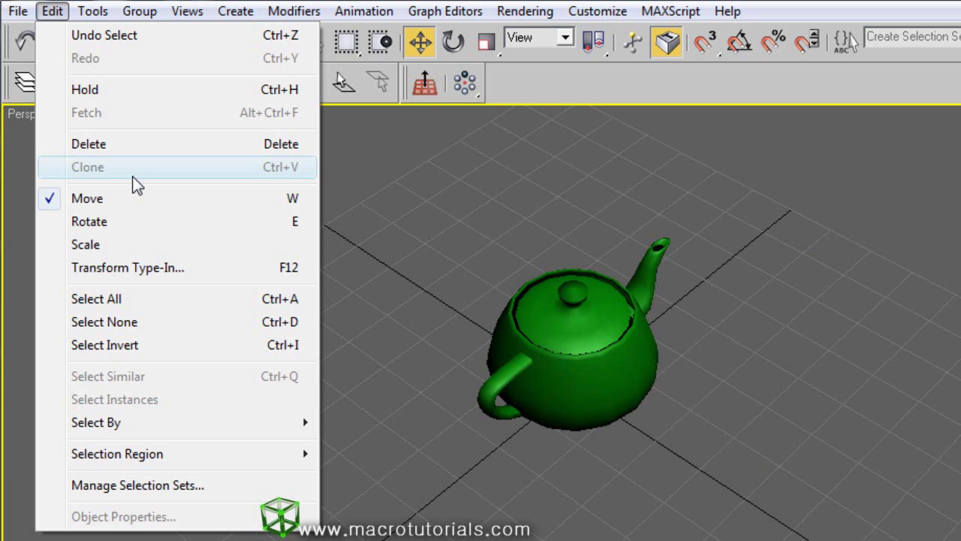
# Step: Select the teapot and Shift-drag a clone up and to the right with Select and Move
pyautogui.click(409, 169)
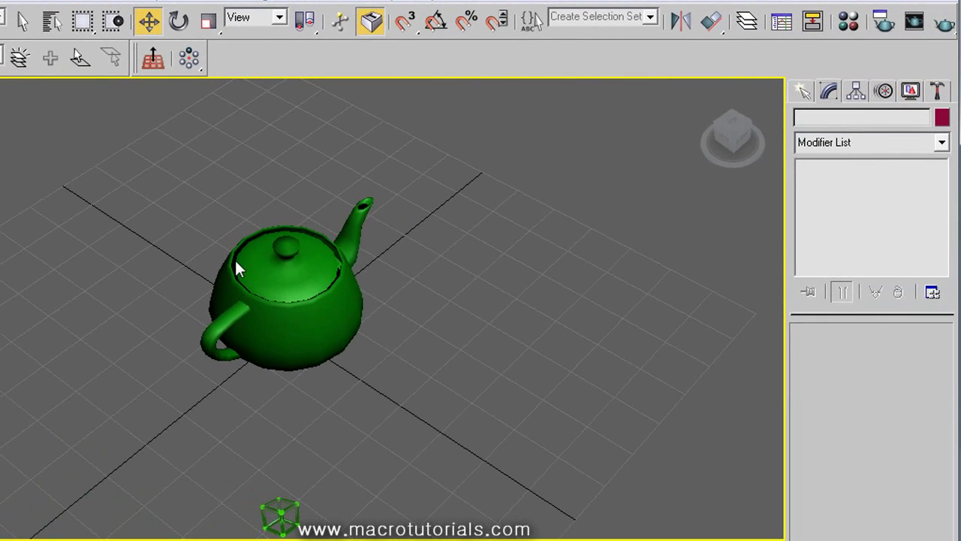
pyautogui.click(251, 279)
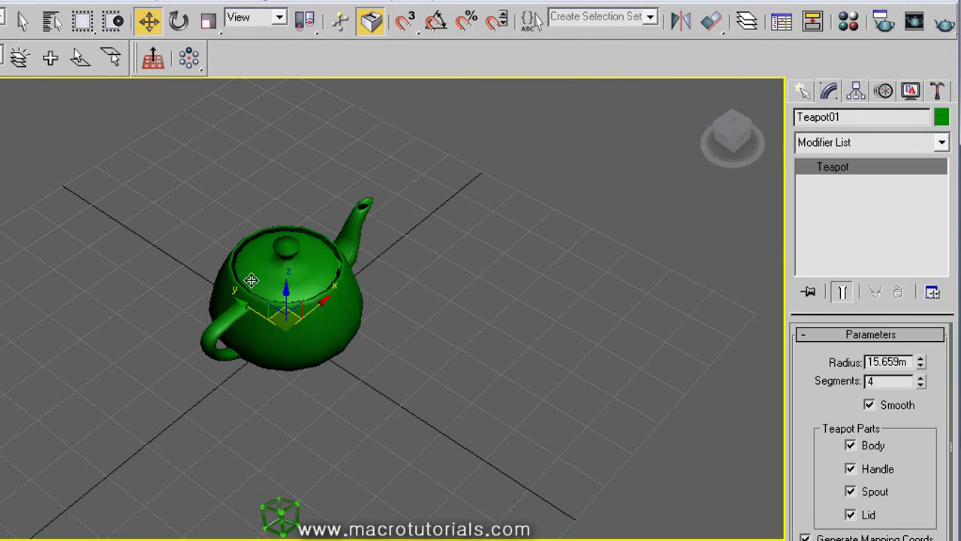
pyautogui.press('shift')
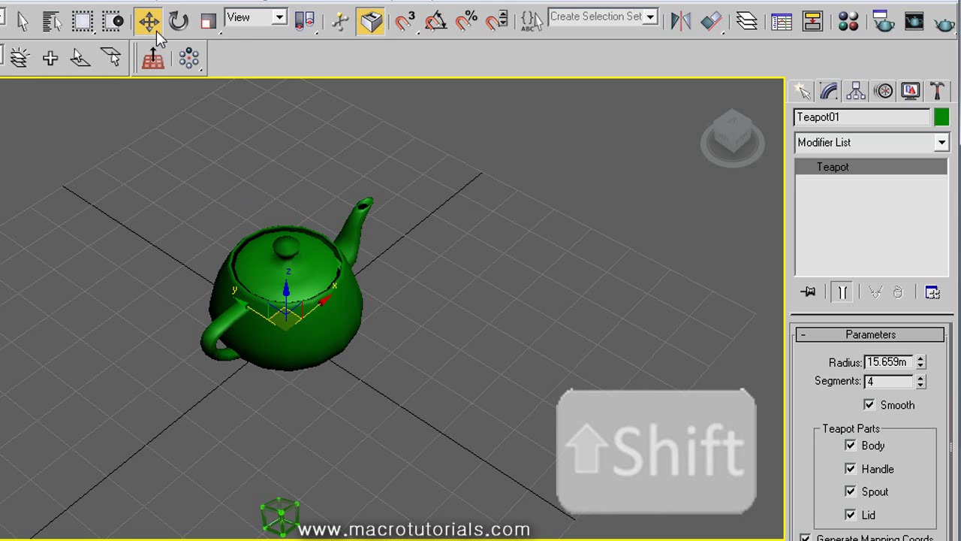
pyautogui.click(181, 24)
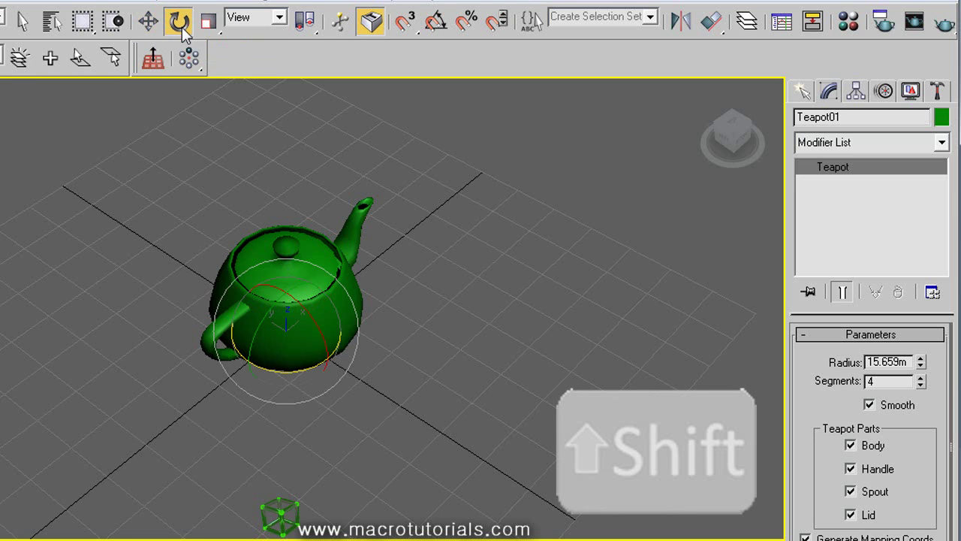
pyautogui.click(208, 21)
pyautogui.click(148, 21)
pyautogui.keyDown('shift'); pyautogui.moveTo(315, 314); pyautogui.dragTo(467, 190); pyautogui.keyUp('shift')
pyautogui.moveTo(380, 200); pyautogui.dragTo(569, 296)
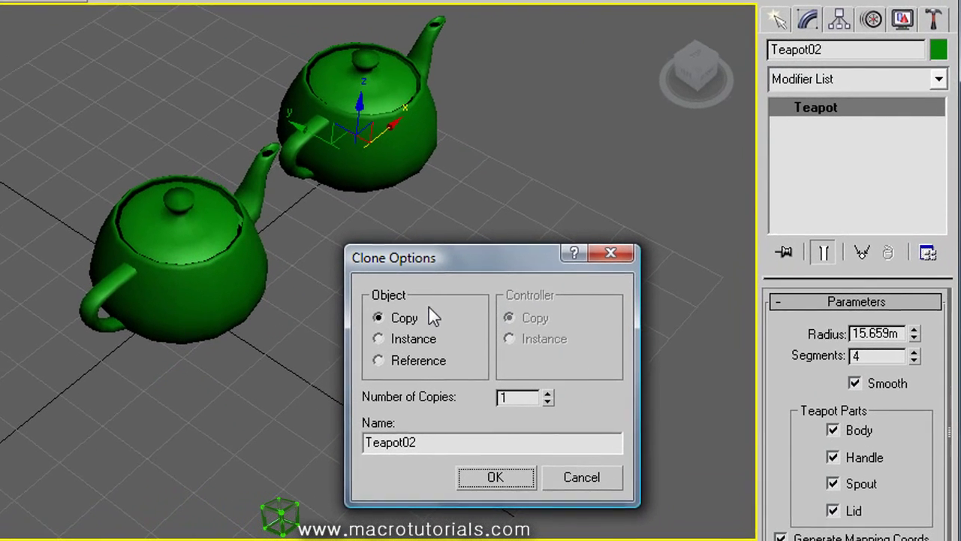
# Step: Compare Instance and Reference, then keep the clone as a Copy named Teapot02
pyautogui.click(396, 316)
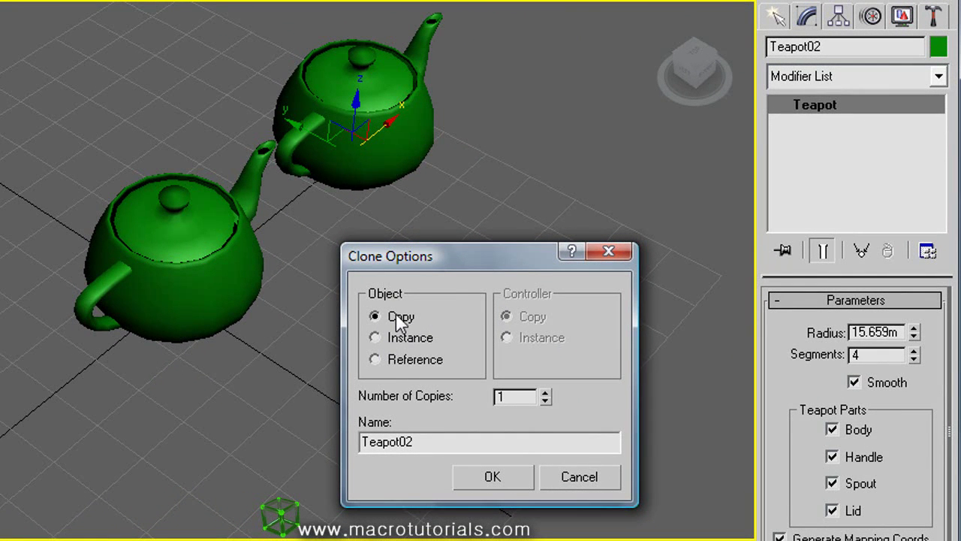
pyautogui.click(398, 340)
pyautogui.click(402, 361)
pyautogui.click(396, 317)
pyautogui.doubleClick(423, 442)
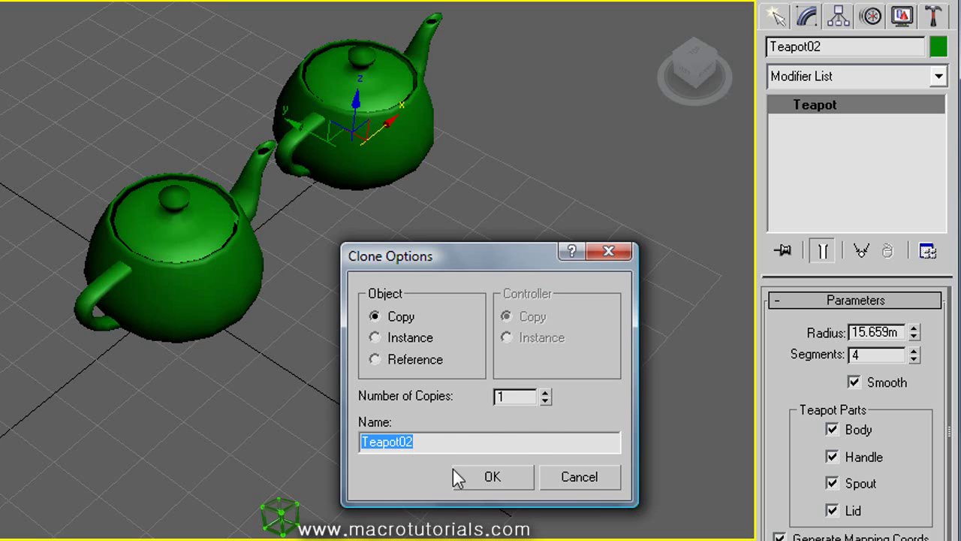
pyautogui.click(509, 475)
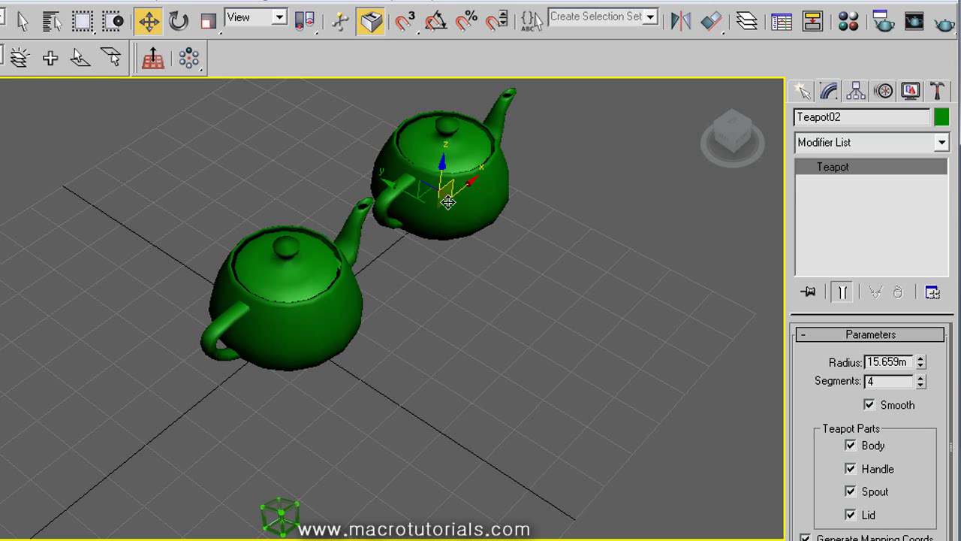
# Step: Shift-drag Teapot01 to the lower right and create Teapot03 as an Instance clone
pyautogui.click(303, 292)
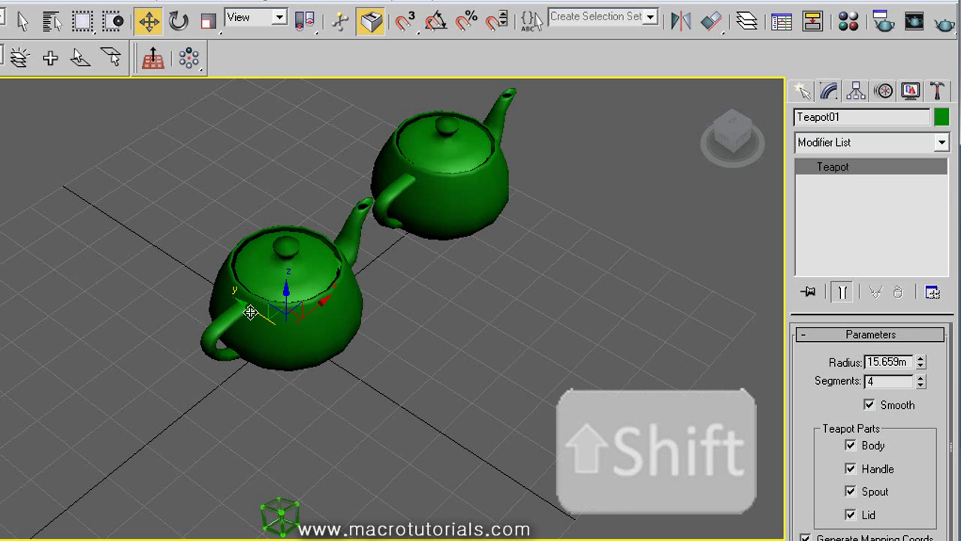
pyautogui.moveTo(250, 312)
pyautogui.keyDown('shift'); pyautogui.mouseDown()
pyautogui.moveTo(388, 371)
pyautogui.moveTo(420, 403)
pyautogui.mouseUp(); pyautogui.keyUp('shift')
pyautogui.moveTo(416, 201)
pyautogui.mouseDown()
pyautogui.moveTo(458, 202)
pyautogui.moveTo(627, 167)
pyautogui.moveTo(676, 242)
pyautogui.moveTo(668, 266)
pyautogui.mouseUp()
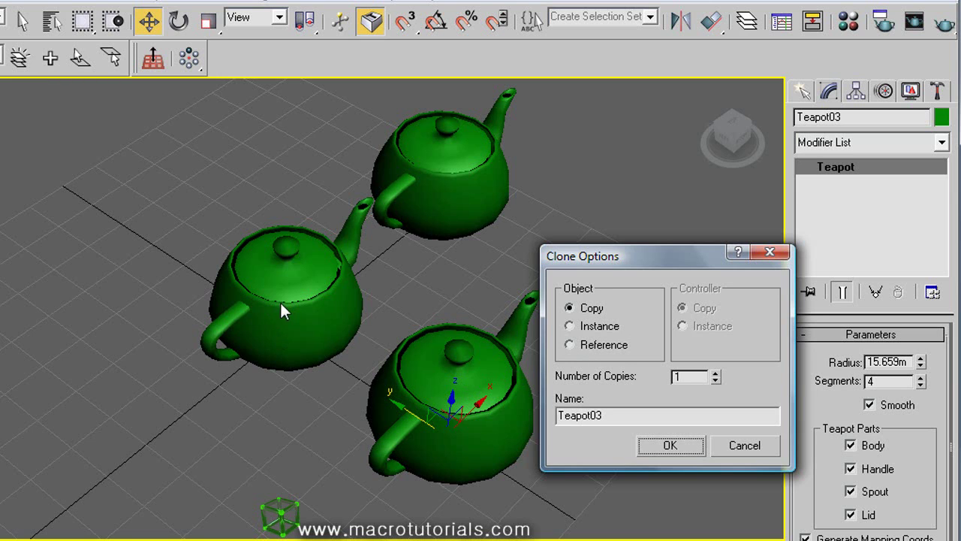
pyautogui.click(599, 328)
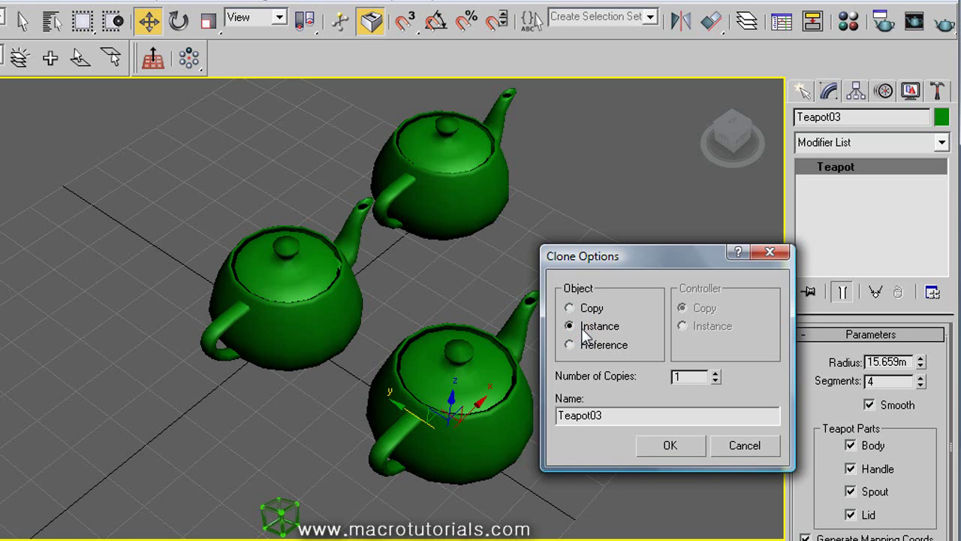
pyautogui.click(670, 448)
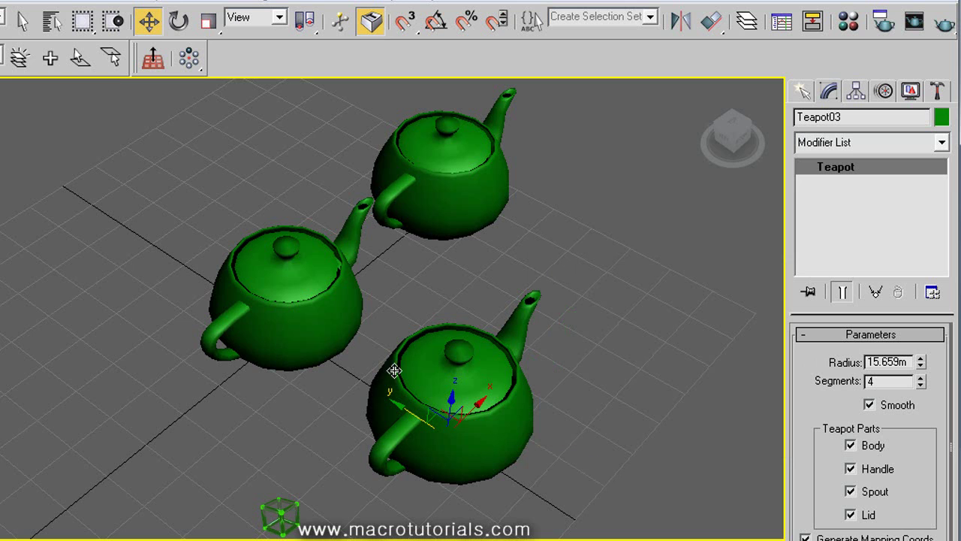
pyautogui.click(318, 292)
# Step: Shift-drag Teapot01 to the lower left as Reference clone Teapot04, then frame all four teapots
pyautogui.press('shift')
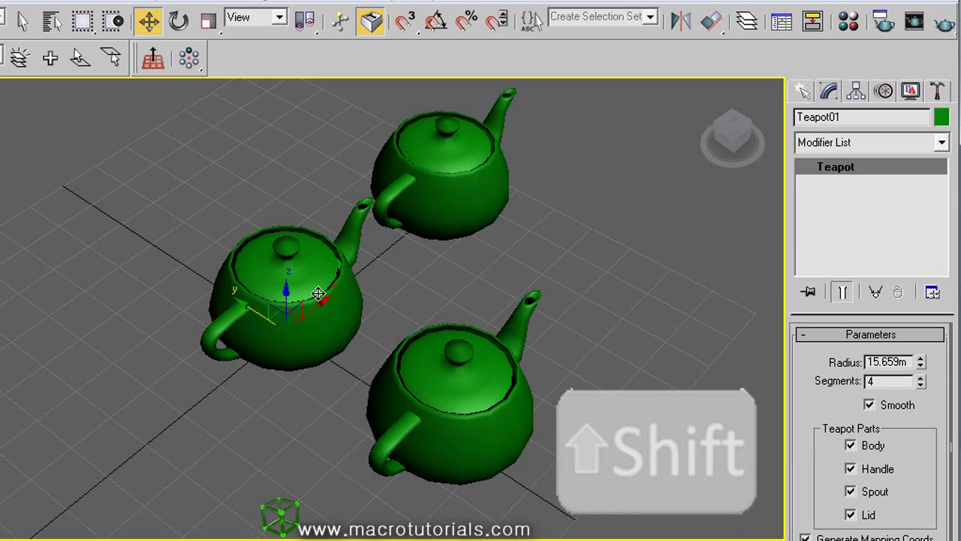
pyautogui.keyDown('shift'); pyautogui.moveTo(322, 308); pyautogui.dragTo(138, 441); pyautogui.keyUp('shift')
pyautogui.moveTo(364, 200); pyautogui.dragTo(365, 241)
pyautogui.click(285, 329)
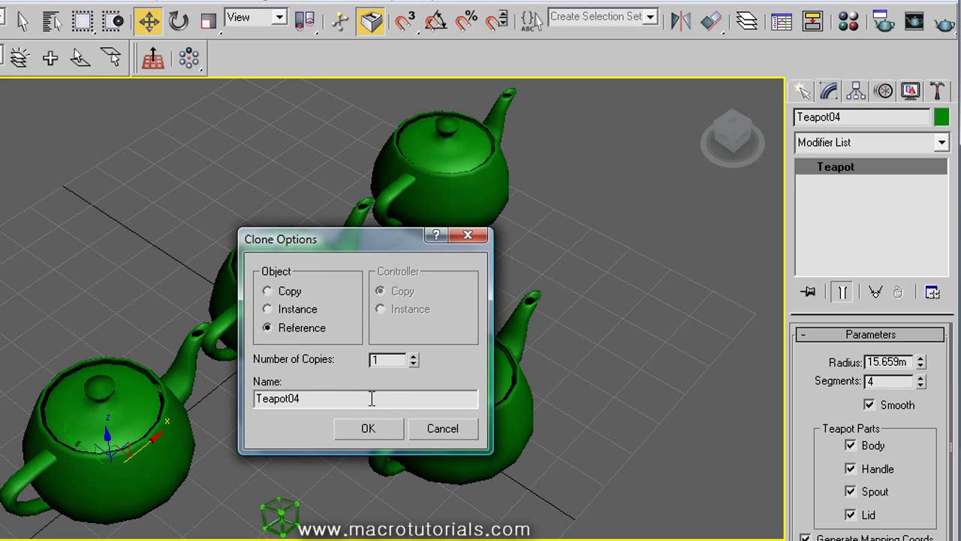
pyautogui.click(367, 429)
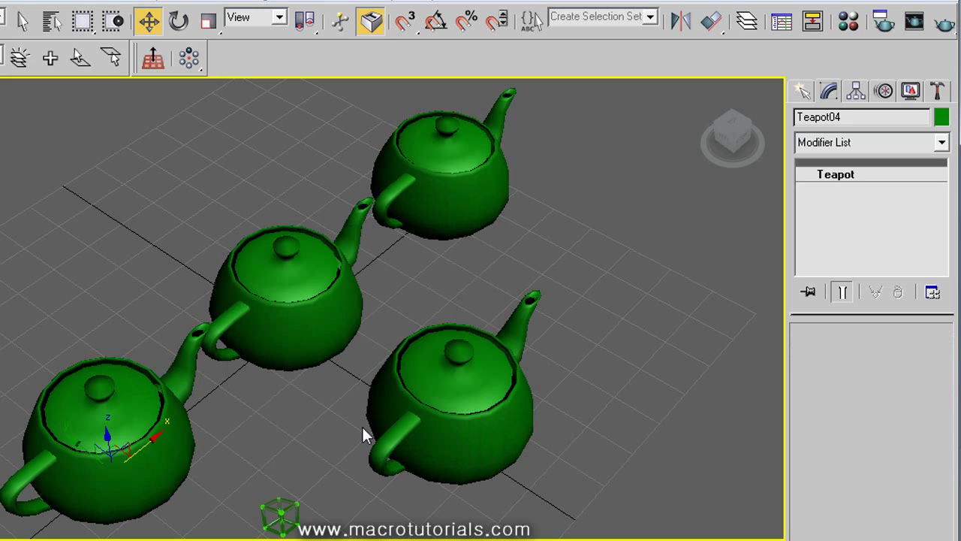
pyautogui.moveTo(437, 299); pyautogui.dragTo(468, 290, button='middle')
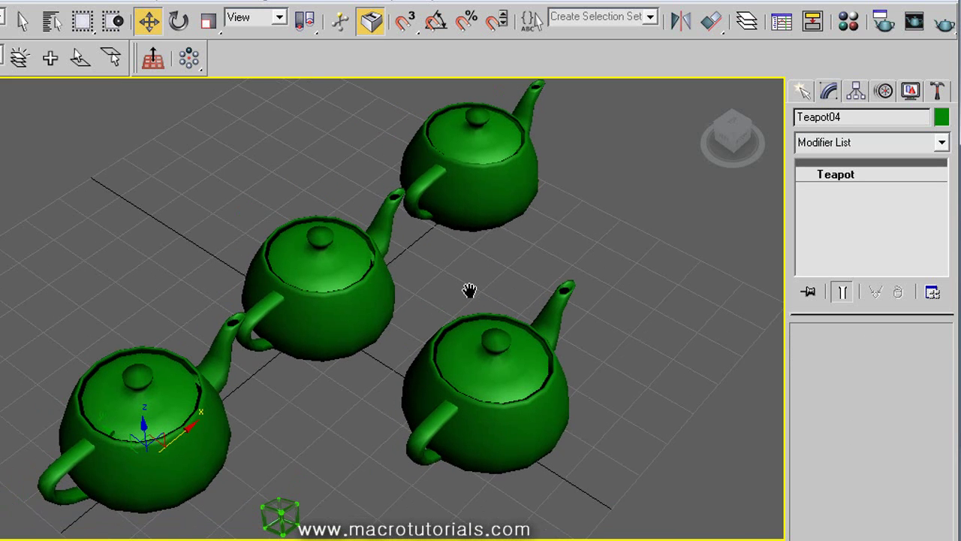
# Step: Colour Teapot02 purple, Teapot03 orange and Teapot04 red using Object Color
pyautogui.click(482, 200)
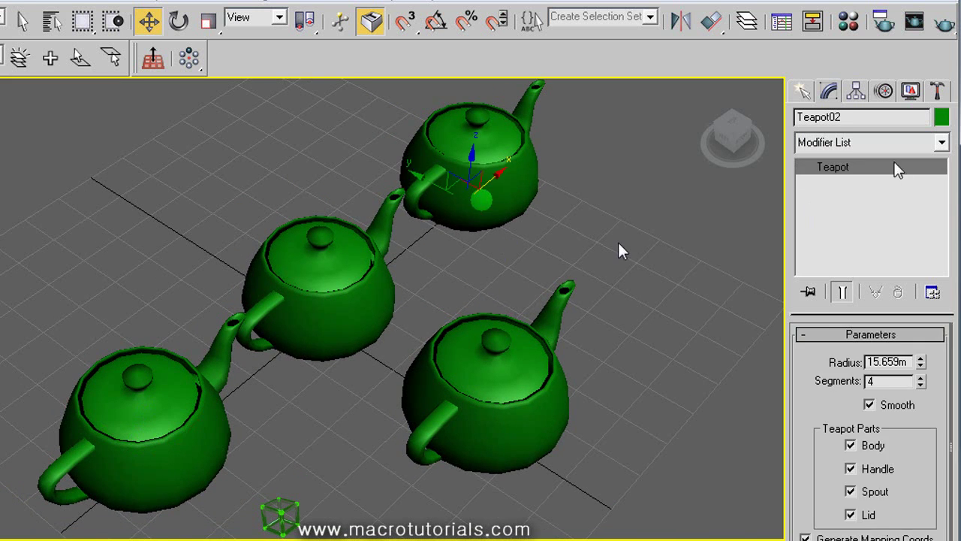
pyautogui.click(941, 117)
pyautogui.click(284, 347)
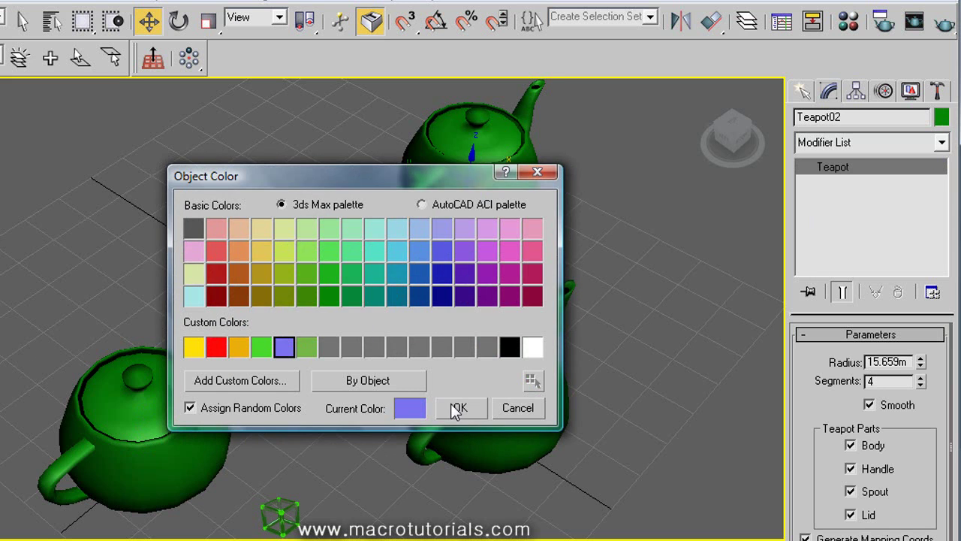
pyautogui.click(458, 408)
pyautogui.click(457, 409)
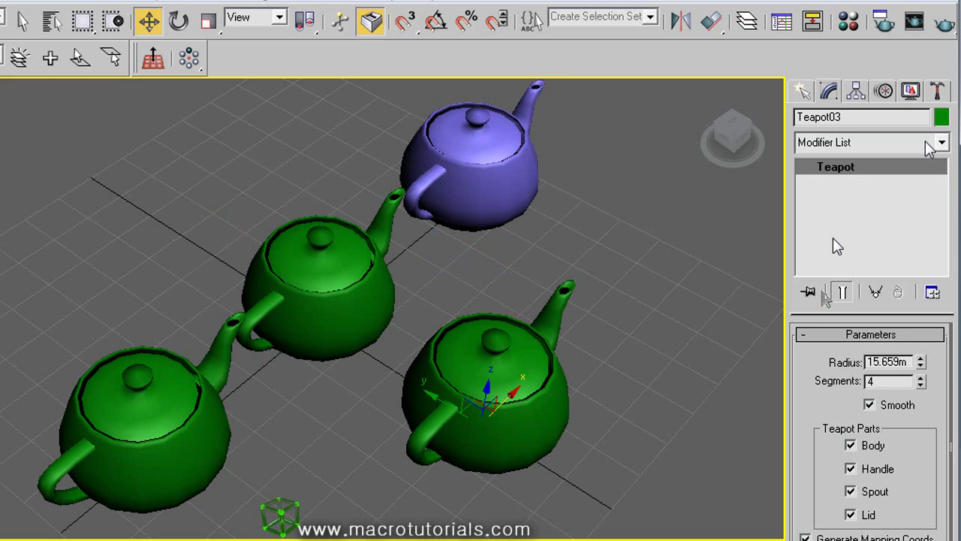
pyautogui.click(942, 117)
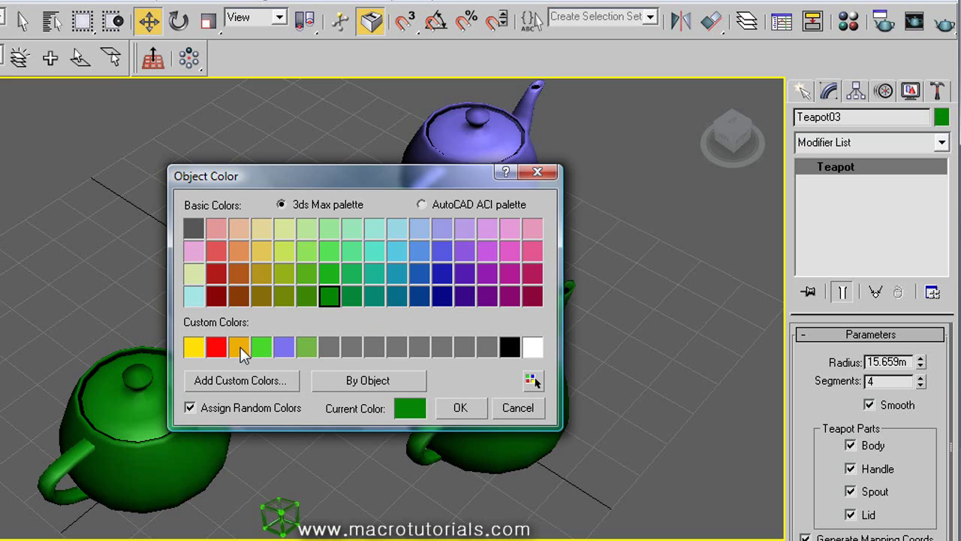
pyautogui.click(239, 346)
pyautogui.click(460, 407)
pyautogui.click(172, 424)
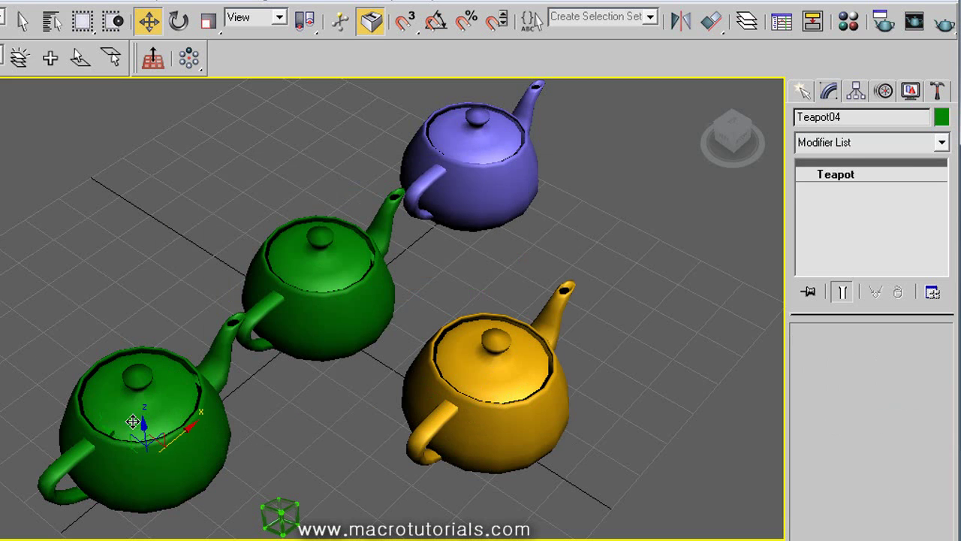
pyautogui.click(942, 117)
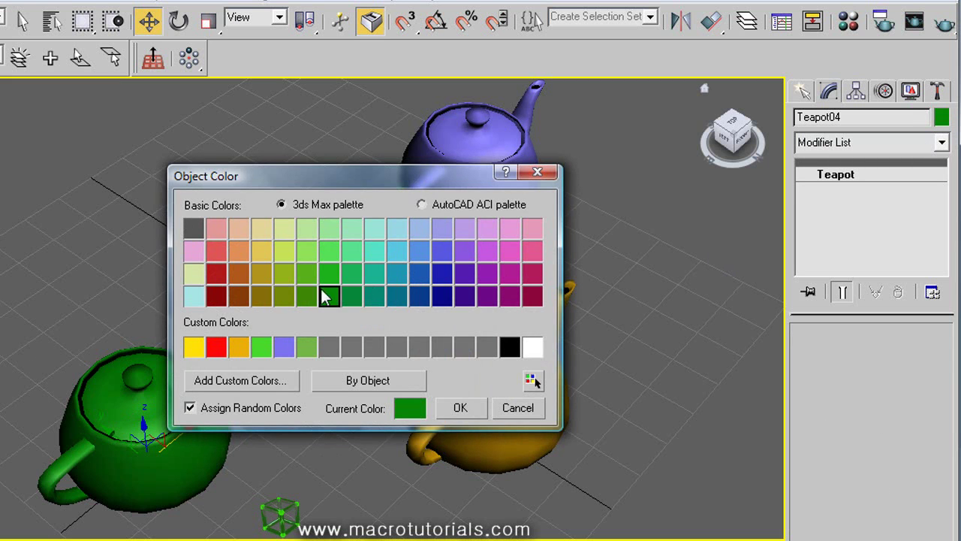
pyautogui.click(218, 346)
pyautogui.click(464, 405)
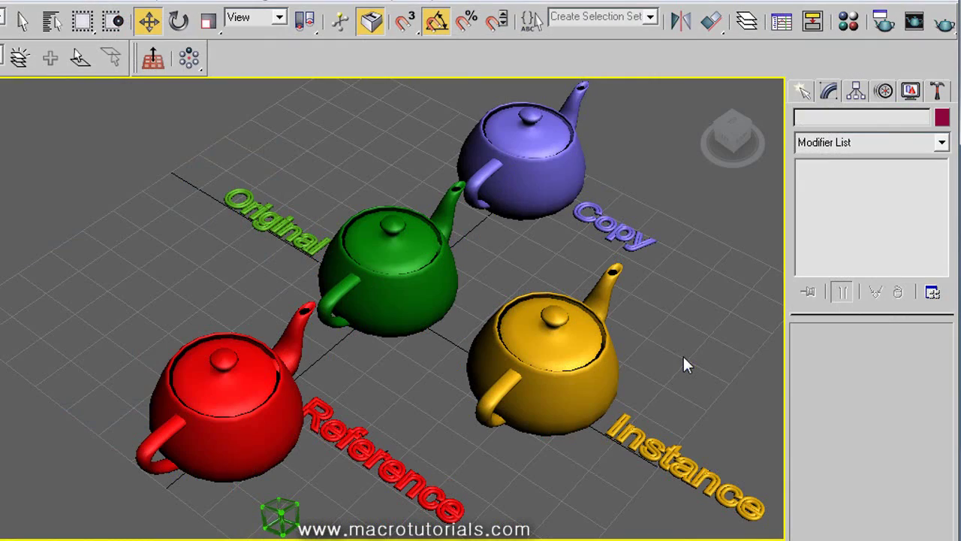
# Step: Click through the teapots, then adjust the Original teapot's Radius spinner
pyautogui.click(571, 167)
pyautogui.click(559, 335)
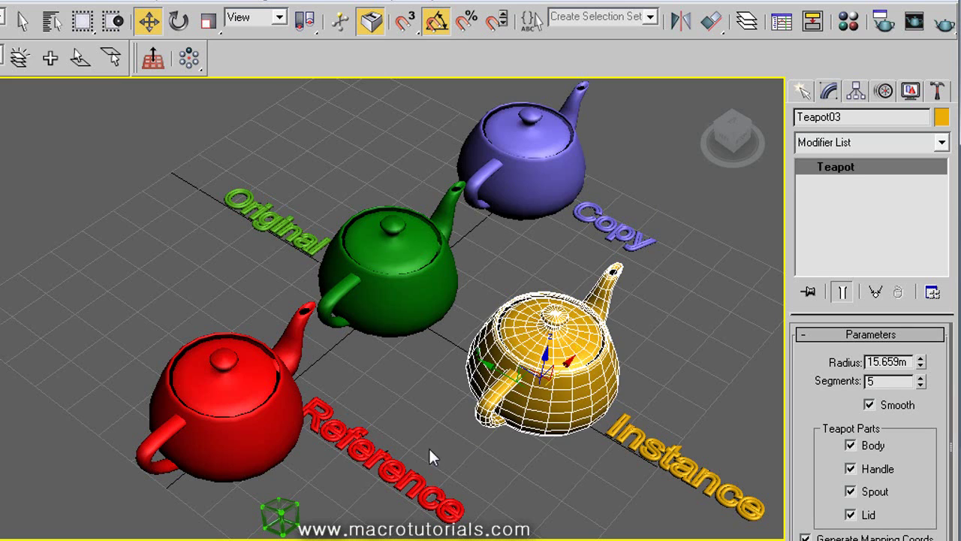
pyautogui.click(209, 373)
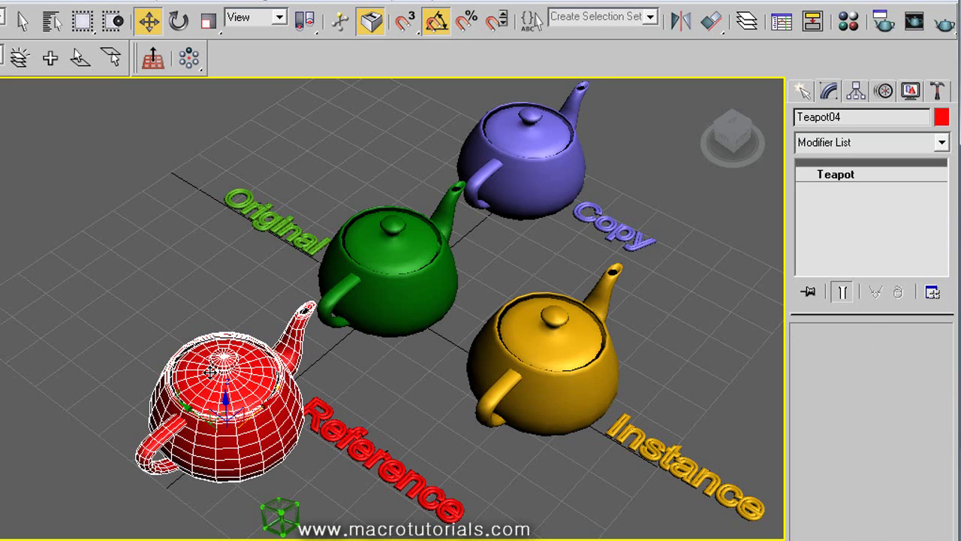
pyautogui.click(387, 375)
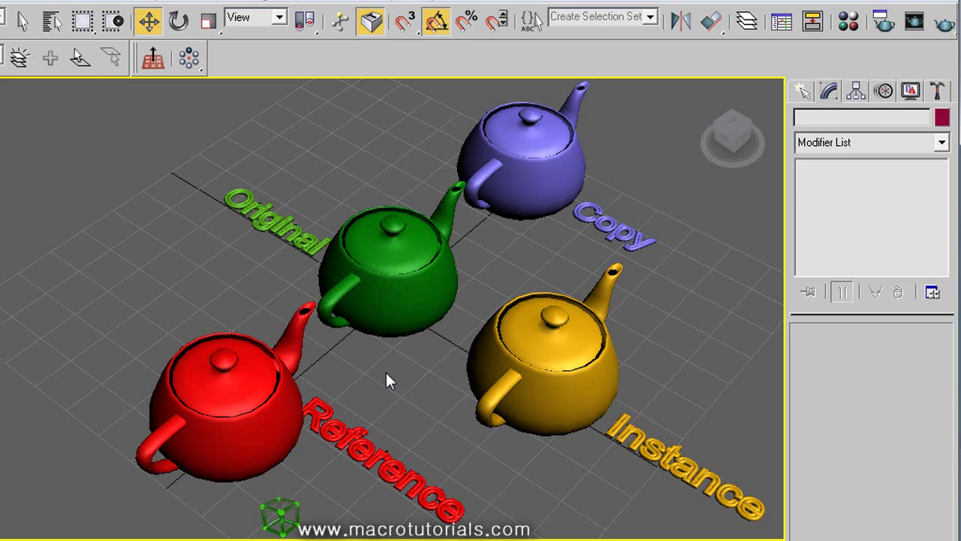
pyautogui.click(399, 290)
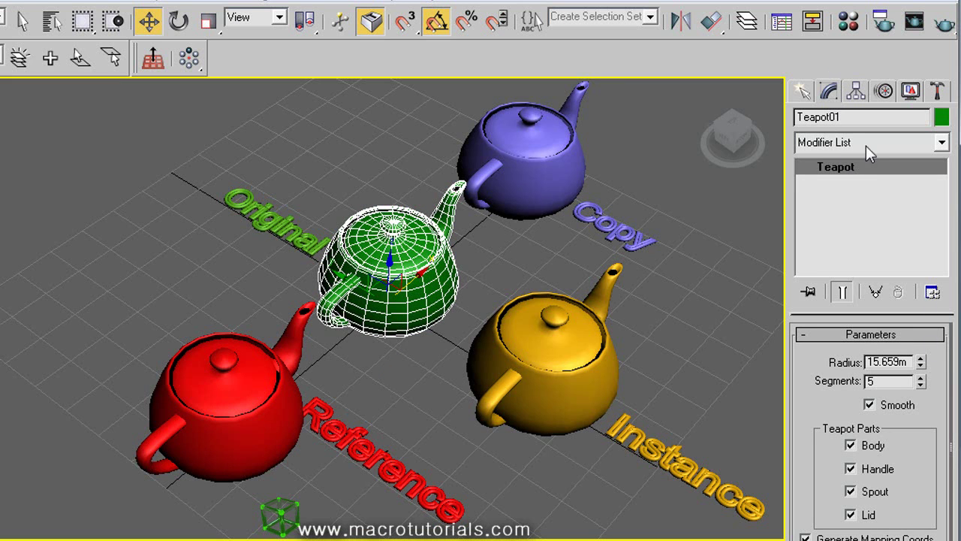
pyautogui.moveTo(922, 364); pyautogui.dragTo(938, 353)
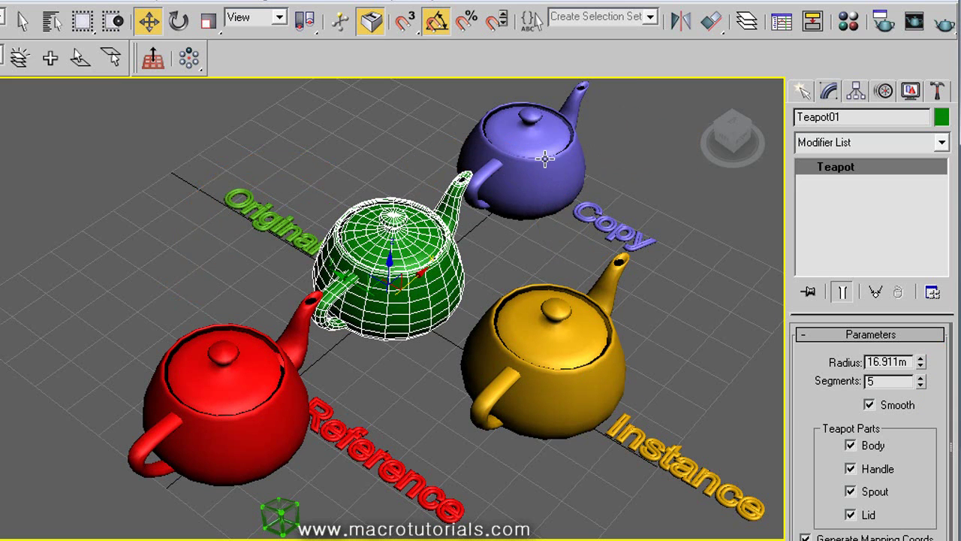
# Step: Lower the Instance teapot to 4 segments and set the shared radius to 16.235m from the Reference
pyautogui.click(554, 310)
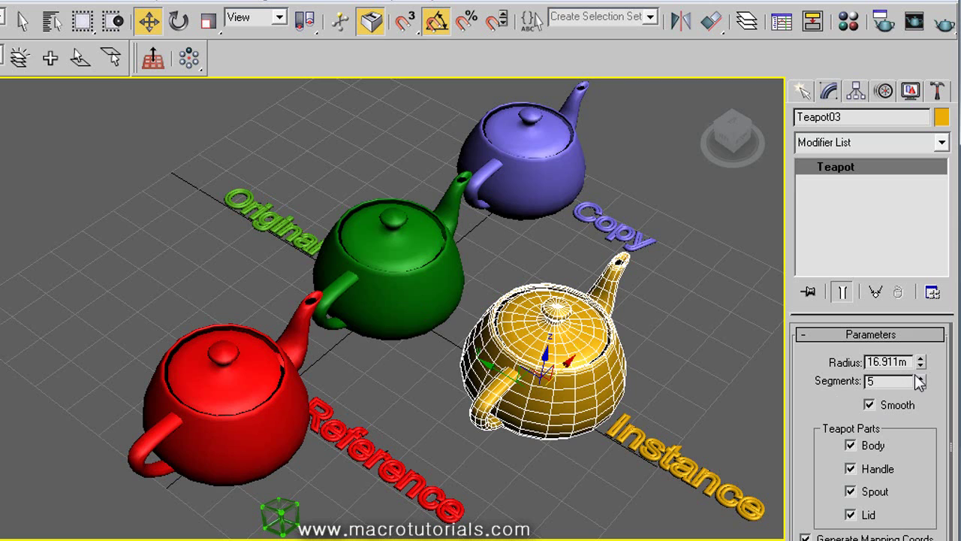
pyautogui.moveTo(921, 381)
pyautogui.mouseDown()
pyautogui.moveTo(929, 273)
pyautogui.moveTo(918, 386)
pyautogui.moveTo(928, 423)
pyautogui.moveTo(933, 343)
pyautogui.moveTo(934, 383)
pyautogui.mouseUp()
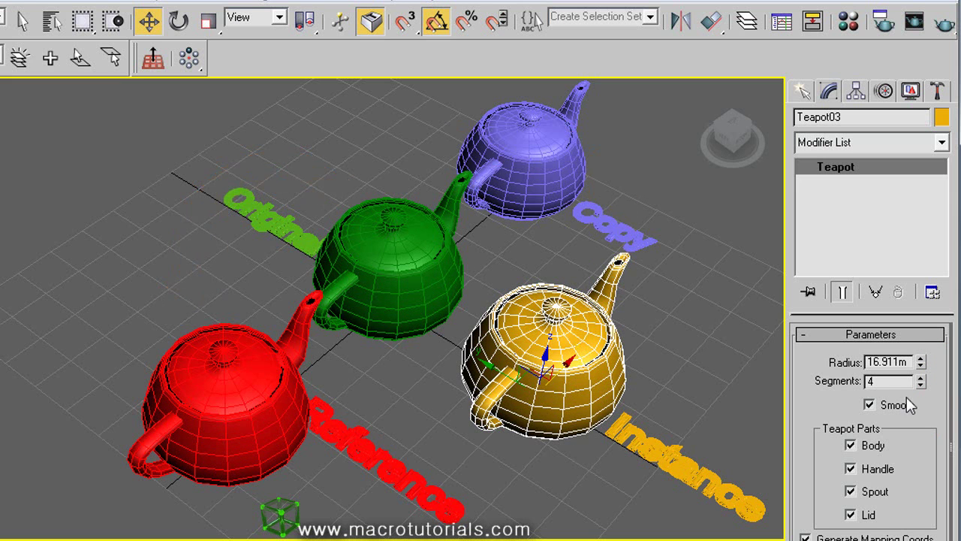
pyautogui.click(288, 375)
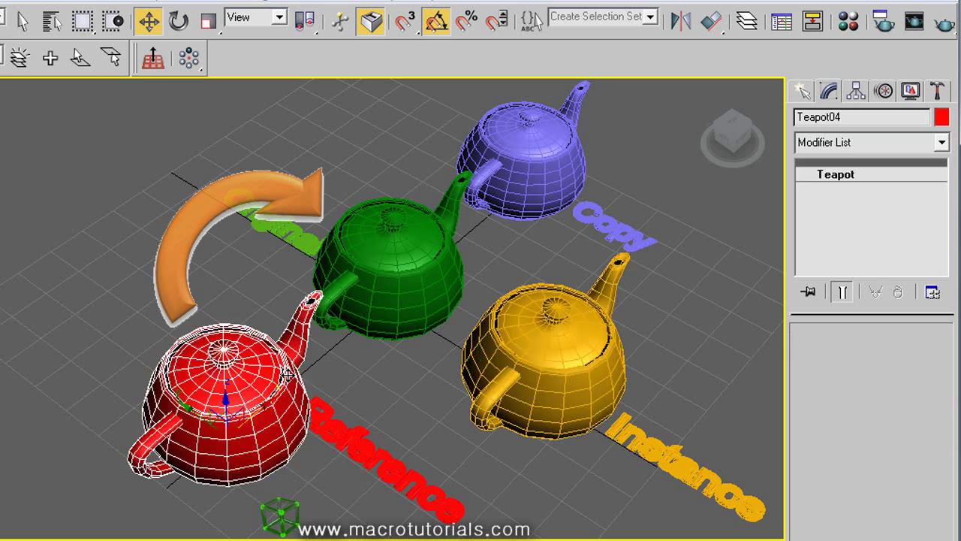
pyautogui.click(817, 176)
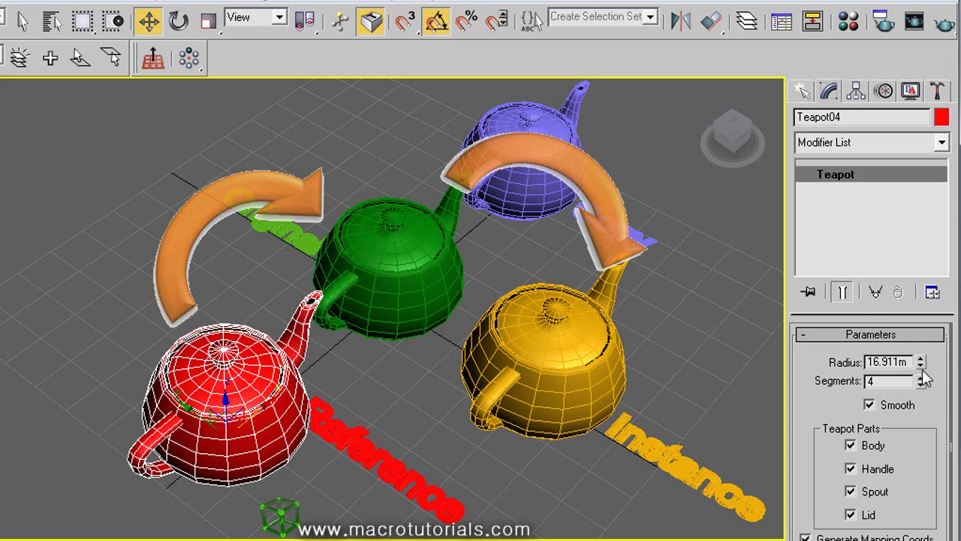
pyautogui.moveTo(921, 362)
pyautogui.mouseDown()
pyautogui.moveTo(923, 336)
pyautogui.moveTo(929, 361)
pyautogui.mouseUp()
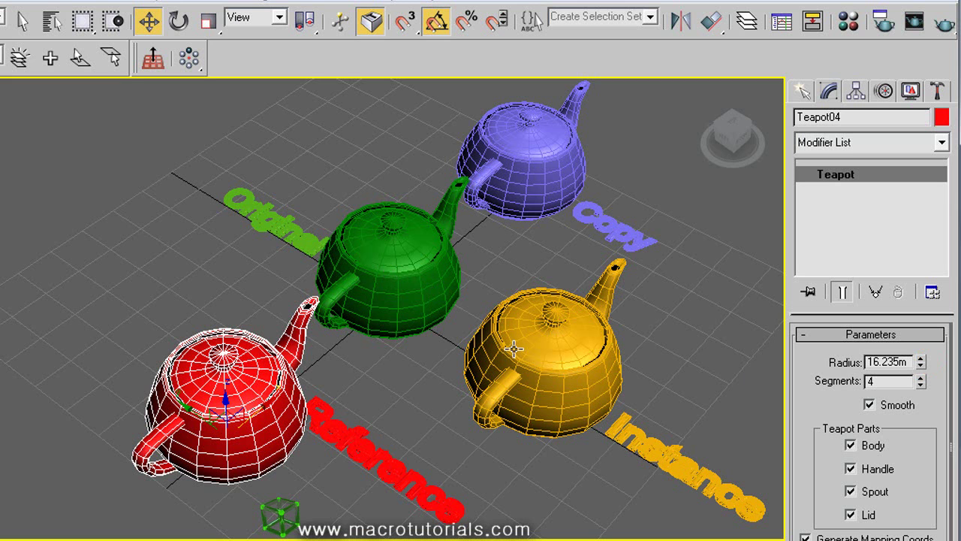
# Step: Select Teapot01, turn off edged faces with F3 and add a Noise modifier
pyautogui.click(405, 234)
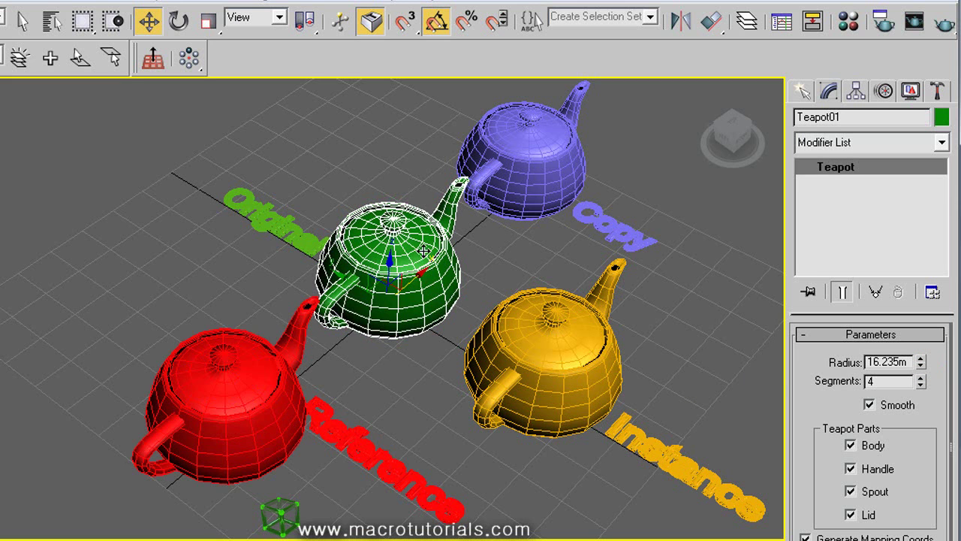
pyautogui.press('F3')
pyautogui.press('F3')
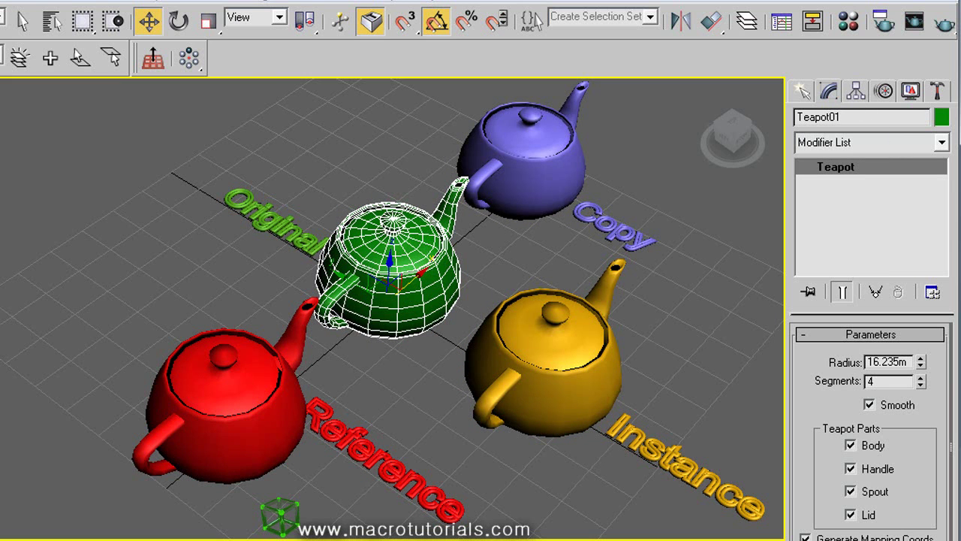
pyautogui.click(942, 142)
pyautogui.moveTo(944, 197); pyautogui.dragTo(912, 369)
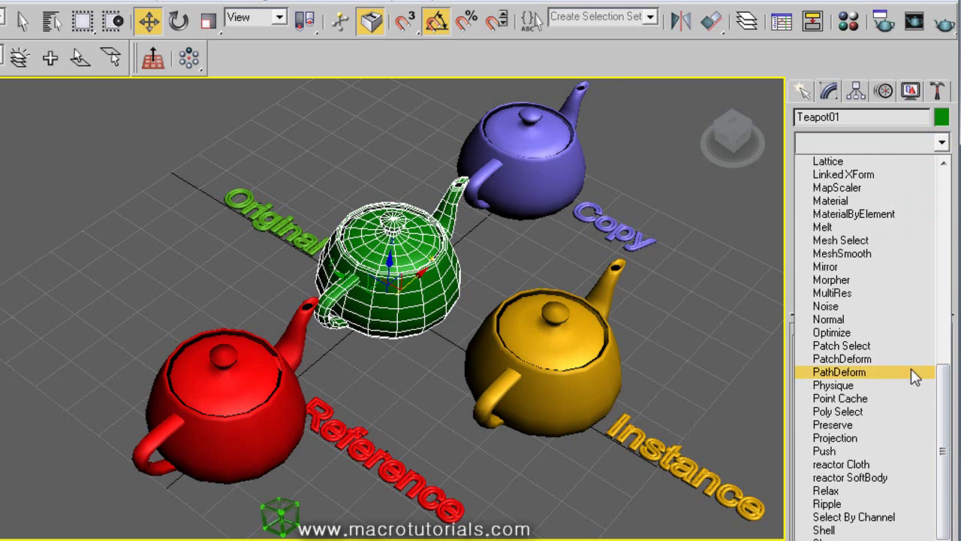
pyautogui.click(873, 307)
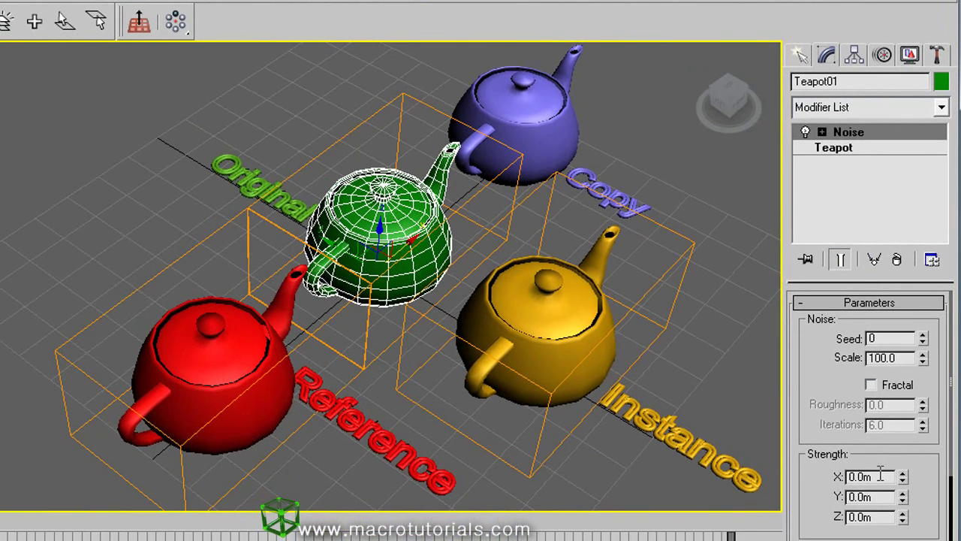
# Step: Set Noise strength to 5.0m on X, Y and Z, enable Fractal with roughness 0.505 and more iterations
pyautogui.doubleClick(863, 488)
pyautogui.write('5')
pyautogui.press('Tab')
pyautogui.write('5')
pyautogui.press('Tab')
pyautogui.write('5')
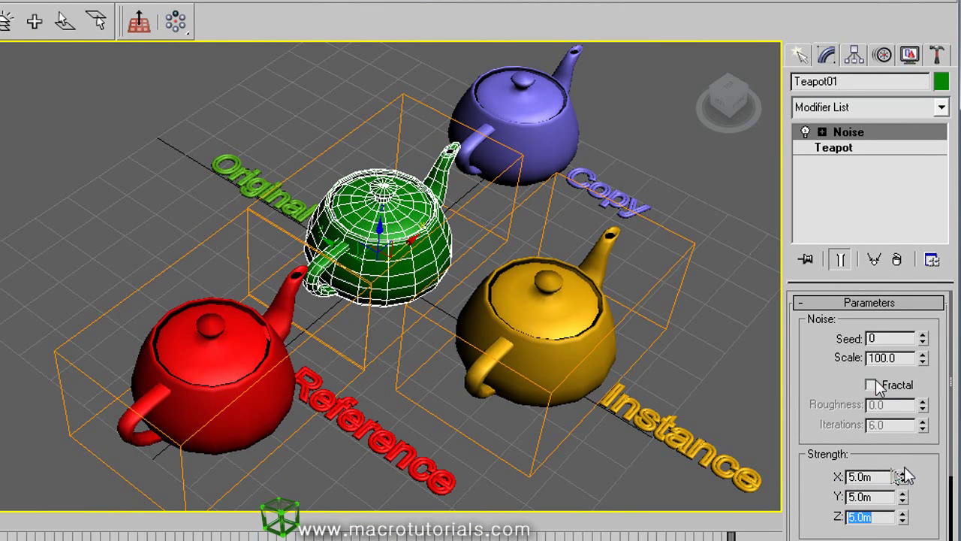
pyautogui.click(871, 385)
pyautogui.moveTo(923, 404); pyautogui.dragTo(928, 309)
pyautogui.moveTo(923, 425); pyautogui.dragTo(904, 260)
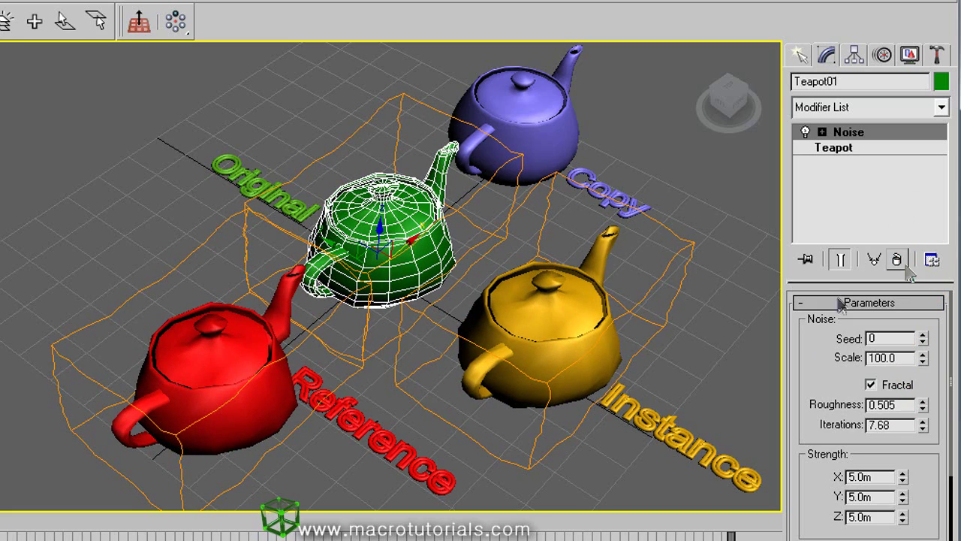
pyautogui.click(735, 424)
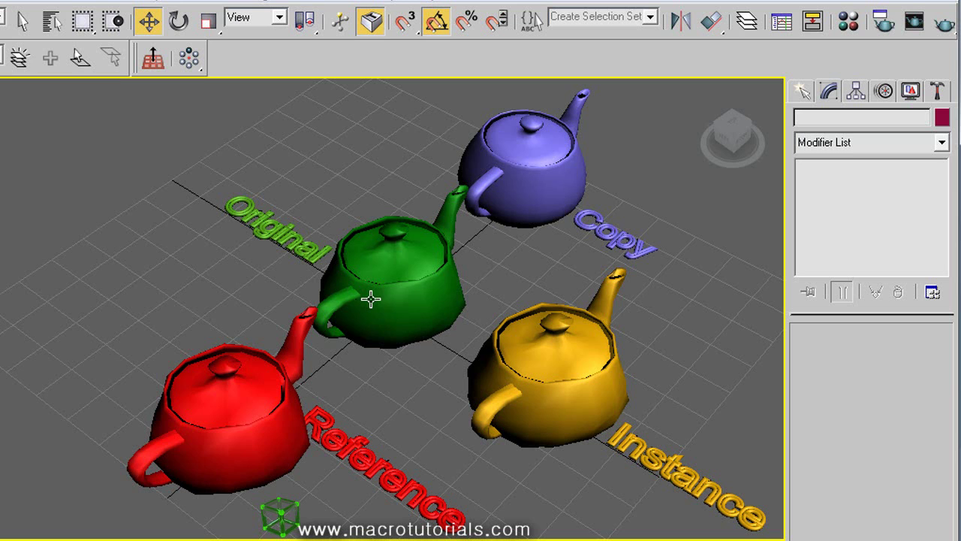
# Step: Add a MeshSmooth modifier to Teapot03 with Iterations set to 2
pyautogui.click(518, 360)
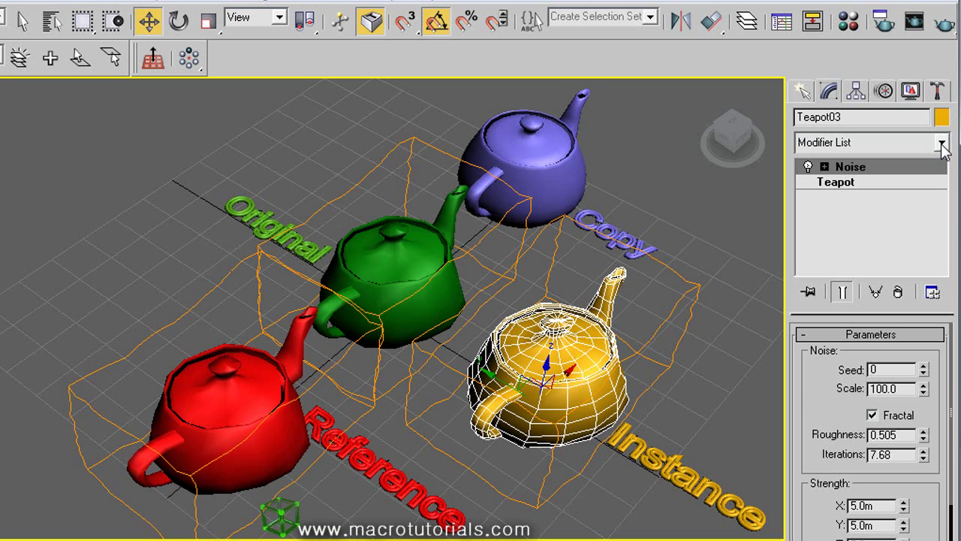
pyautogui.click(943, 145)
pyautogui.moveTo(945, 191); pyautogui.dragTo(947, 371)
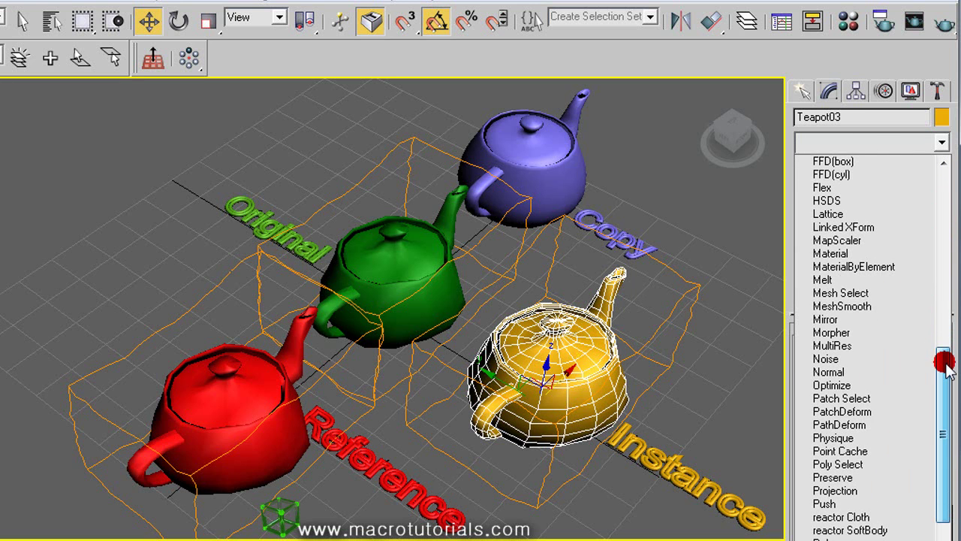
pyautogui.click(899, 307)
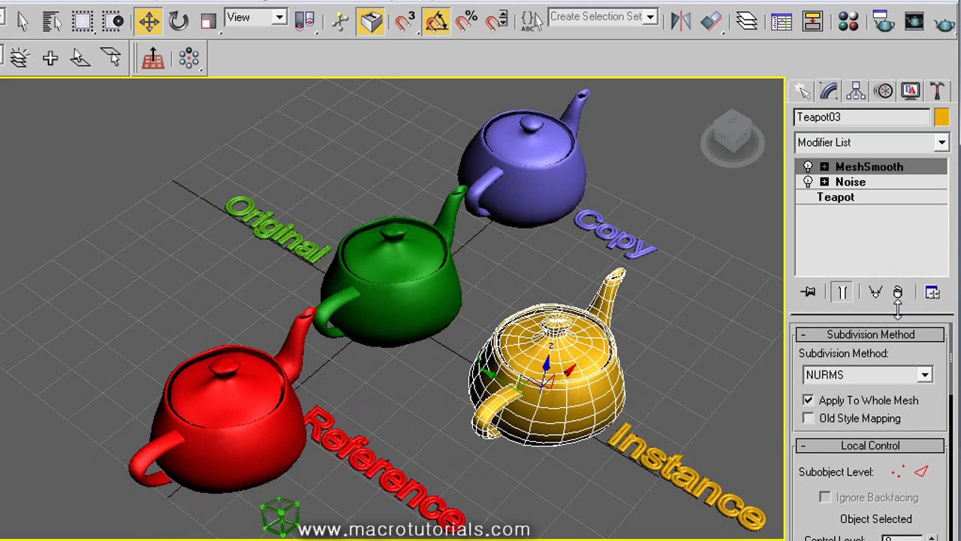
pyautogui.moveTo(811, 455); pyautogui.dragTo(843, 307)
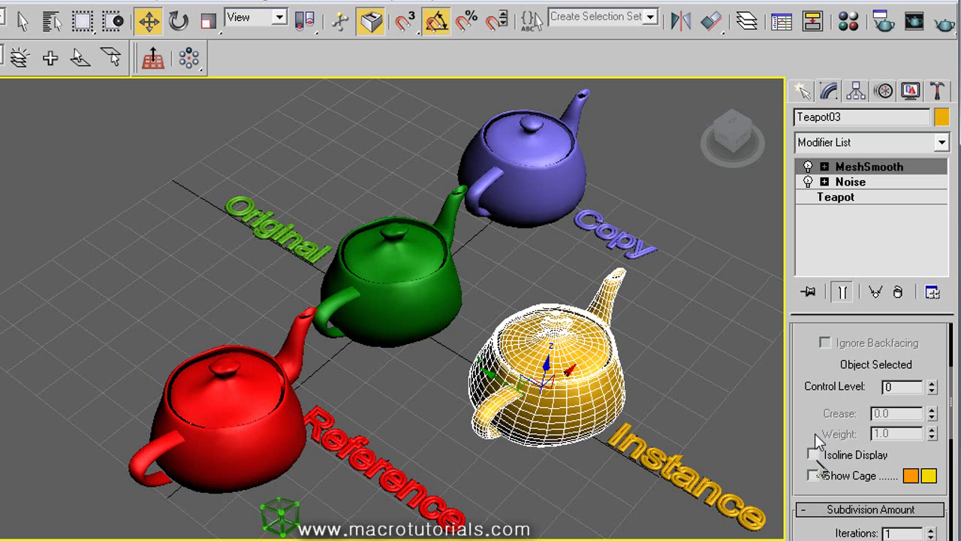
pyautogui.moveTo(816, 450); pyautogui.dragTo(862, 372)
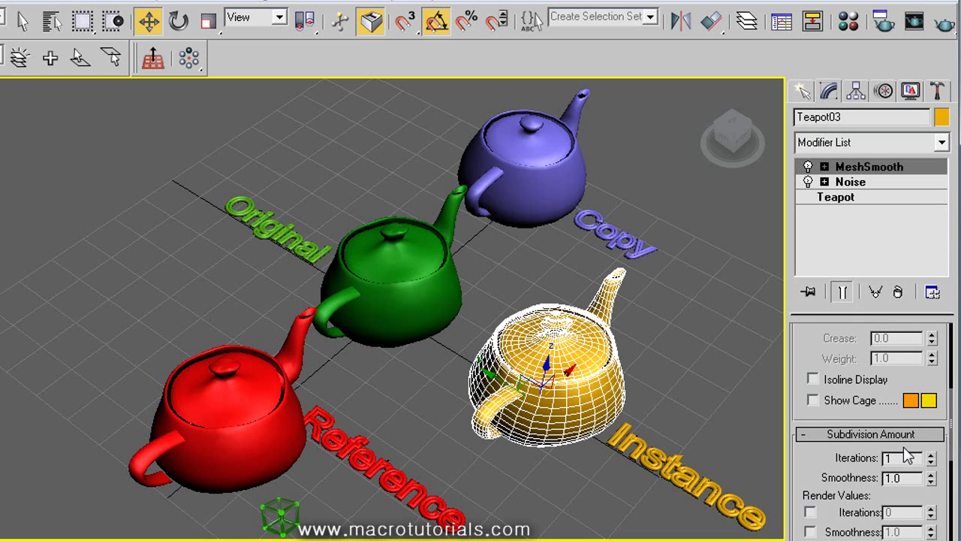
pyautogui.click(931, 454)
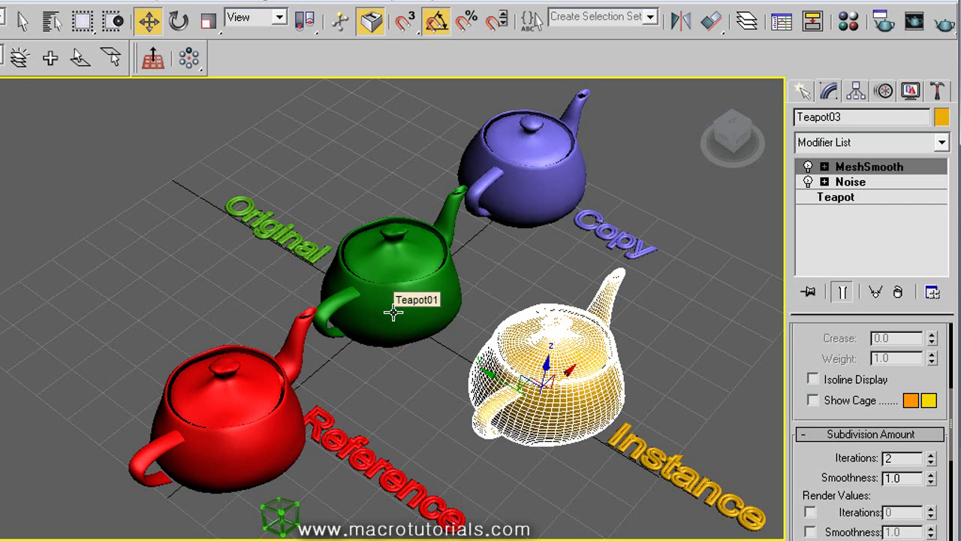
pyautogui.click(266, 387)
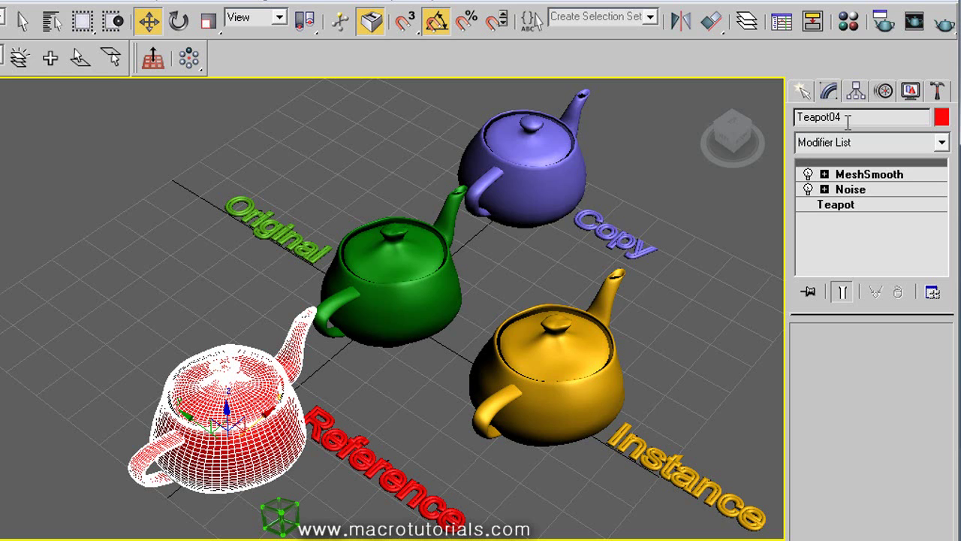
# Step: Bend the Reference teapot about -165 degrees, then select Teapot03 in the single-teapot scene
pyautogui.click(943, 143)
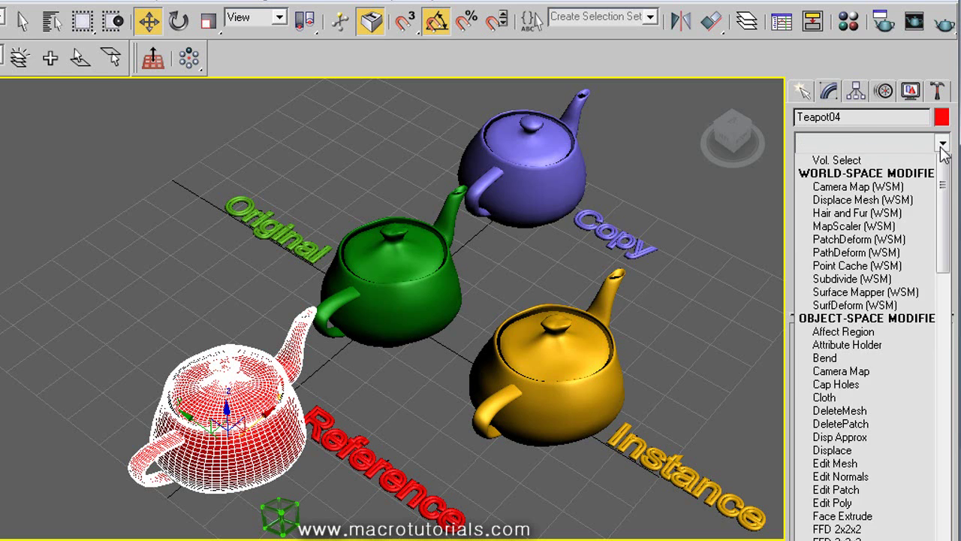
pyautogui.moveTo(940, 187); pyautogui.dragTo(944, 260)
pyautogui.click(871, 240)
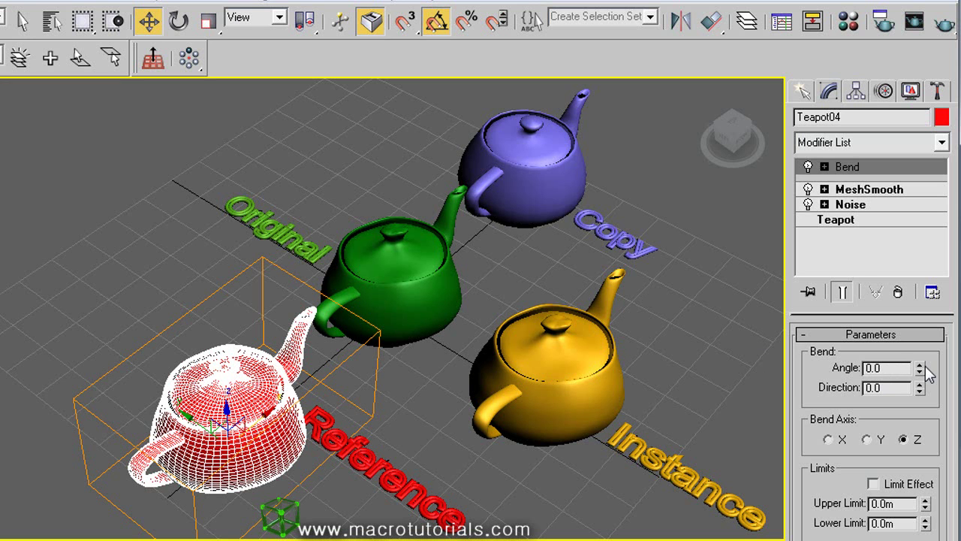
pyautogui.moveTo(919, 369); pyautogui.dragTo(822, 439)
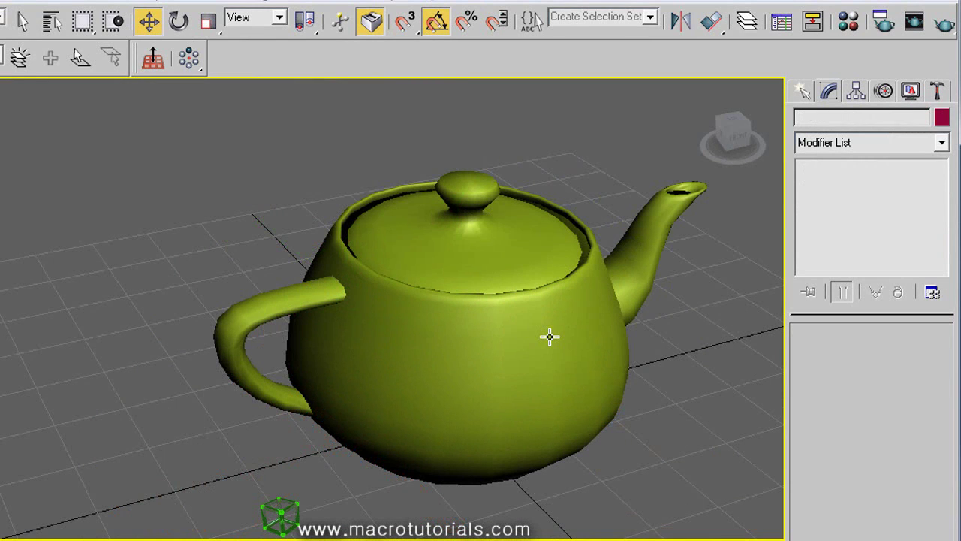
pyautogui.click(549, 337)
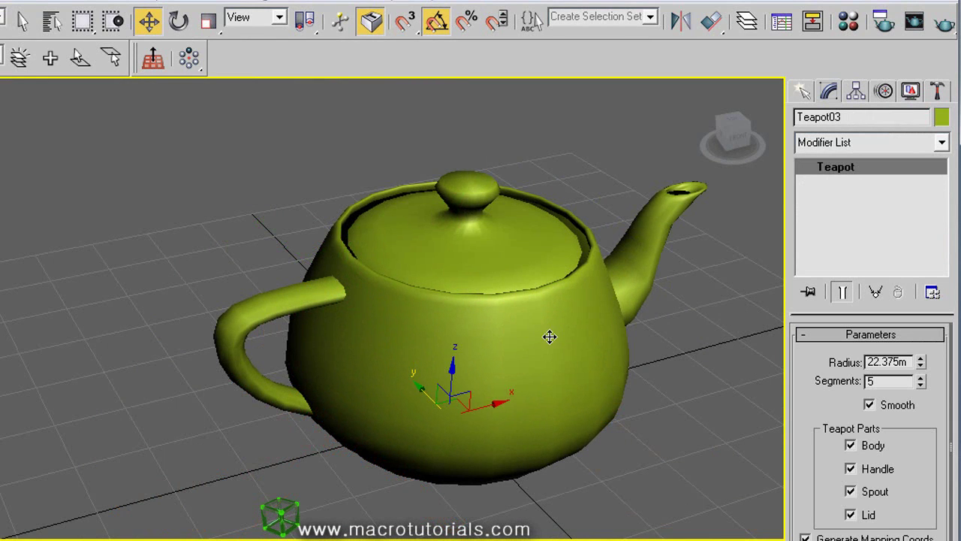
# Step: Shift-rotate the teapot to clone it as Teapot04, an independent Copy
pyautogui.click(179, 21)
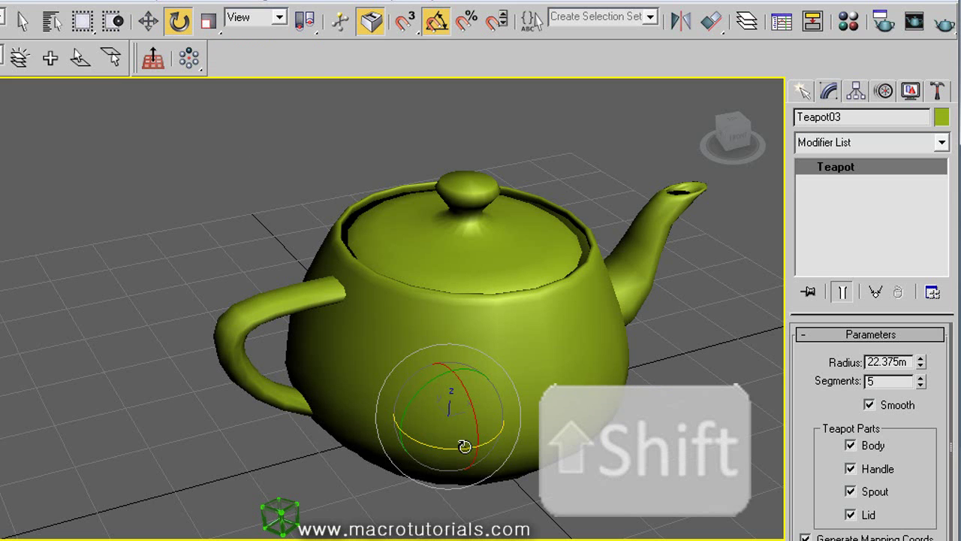
pyautogui.moveTo(464, 446)
pyautogui.keyDown('shift'); pyautogui.mouseDown()
pyautogui.moveTo(397, 446)
pyautogui.moveTo(367, 433)
pyautogui.mouseUp(); pyautogui.keyUp('shift')
pyautogui.moveTo(321, 205)
pyautogui.mouseDown()
pyautogui.moveTo(281, 123)
pyautogui.moveTo(293, 96)
pyautogui.mouseUp()
pyautogui.click(250, 146)
pyautogui.click(255, 163)
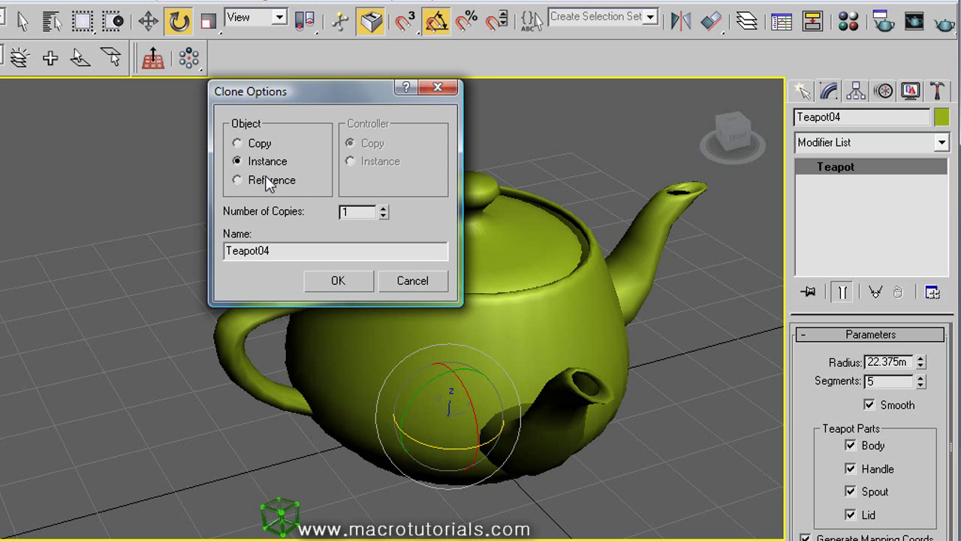
pyautogui.click(242, 144)
pyautogui.click(333, 282)
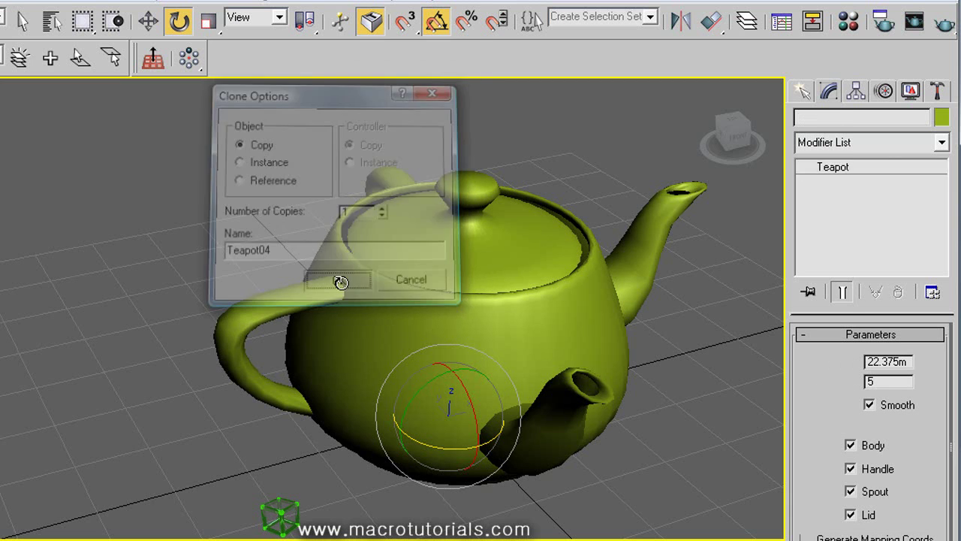
# Step: Slide Teapot04 to the right beside the original, then select Teapot03
pyautogui.scroll(-4, 459, 274)
pyautogui.moveTo(468, 290); pyautogui.dragTo(450, 349, button='middle')
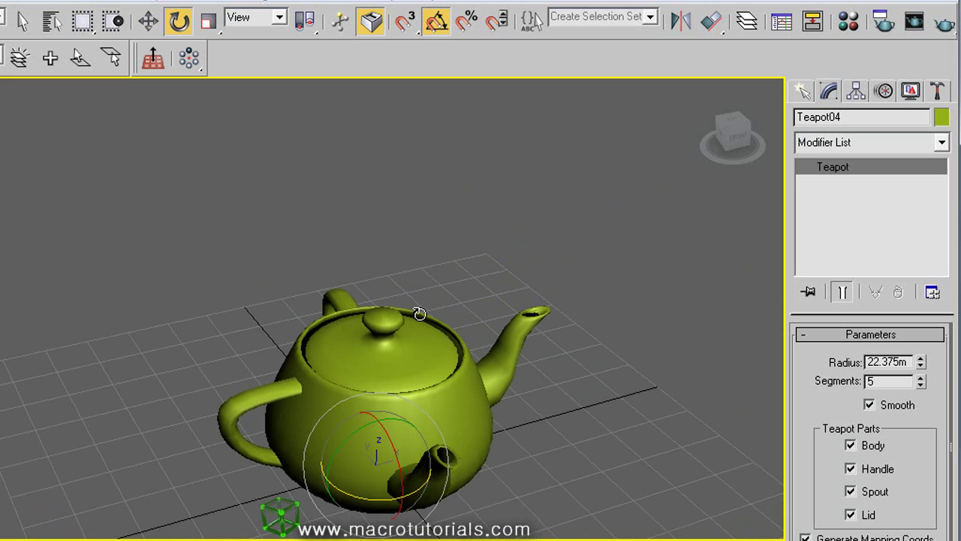
pyautogui.click(148, 21)
pyautogui.moveTo(419, 447); pyautogui.dragTo(672, 391)
pyautogui.scroll(-3, 584, 420)
pyautogui.moveTo(580, 425); pyautogui.dragTo(561, 466, button='middle')
pyautogui.scroll(4, 549, 462)
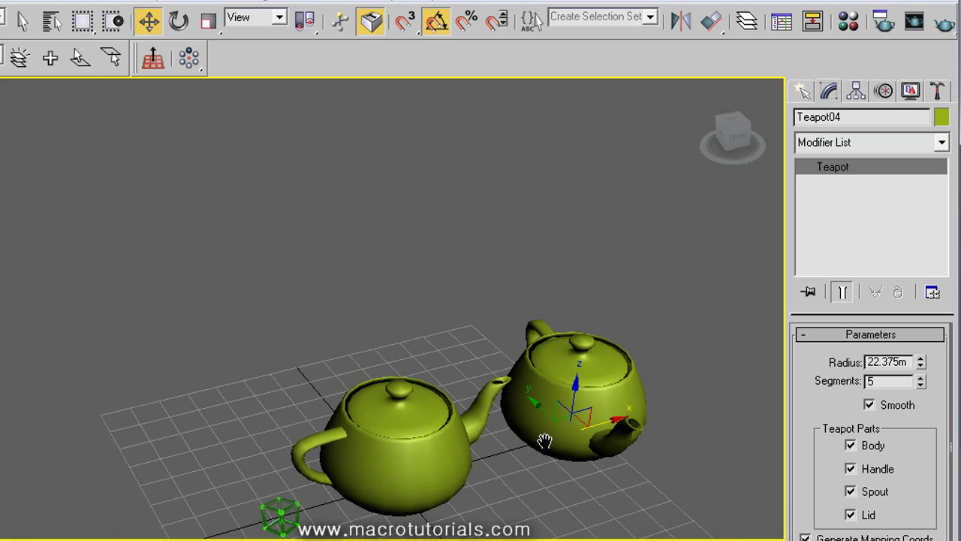
pyautogui.click(363, 374)
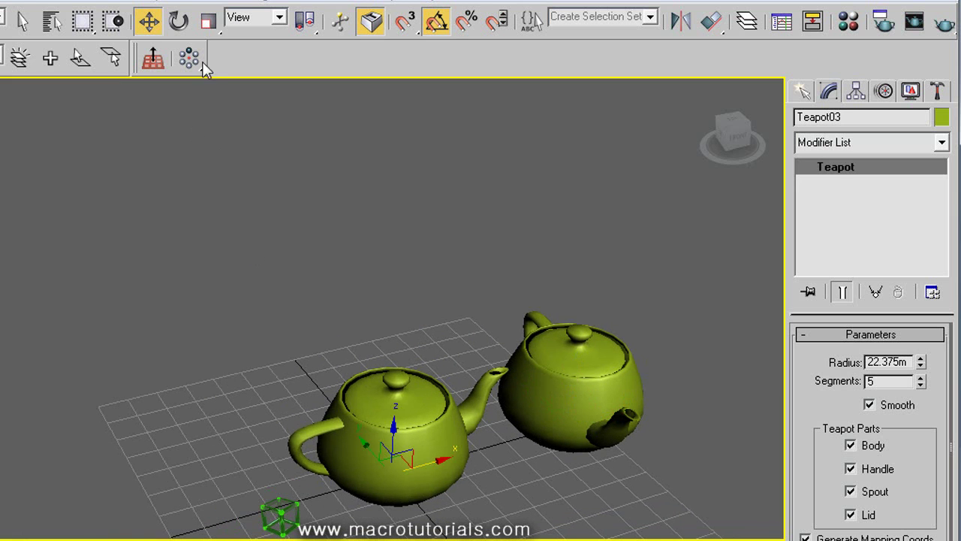
# Step: Shift-scale Teapot03 into an enlarged clone, Teapot05, and lift it up behind the two teapots
pyautogui.click(210, 21)
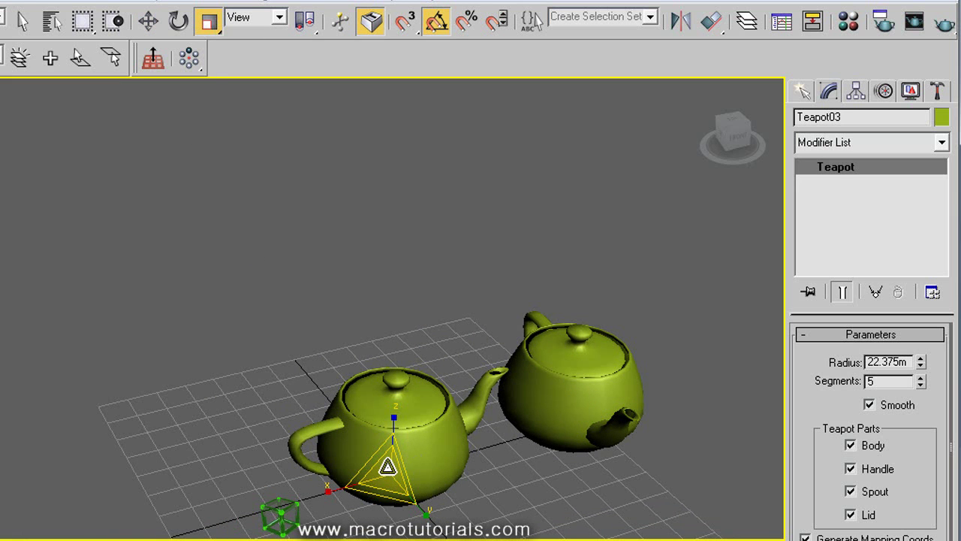
pyautogui.keyDown('shift'); pyautogui.moveTo(384, 467); pyautogui.dragTo(410, 388); pyautogui.keyUp('shift')
pyautogui.moveTo(312, 177); pyautogui.dragTo(293, 99)
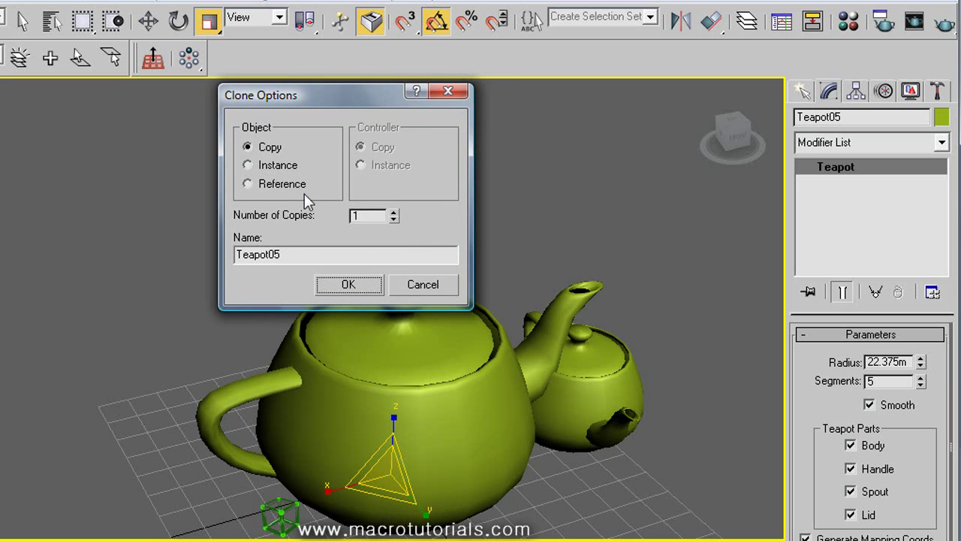
pyautogui.click(268, 167)
pyautogui.click(280, 186)
pyautogui.click(367, 294)
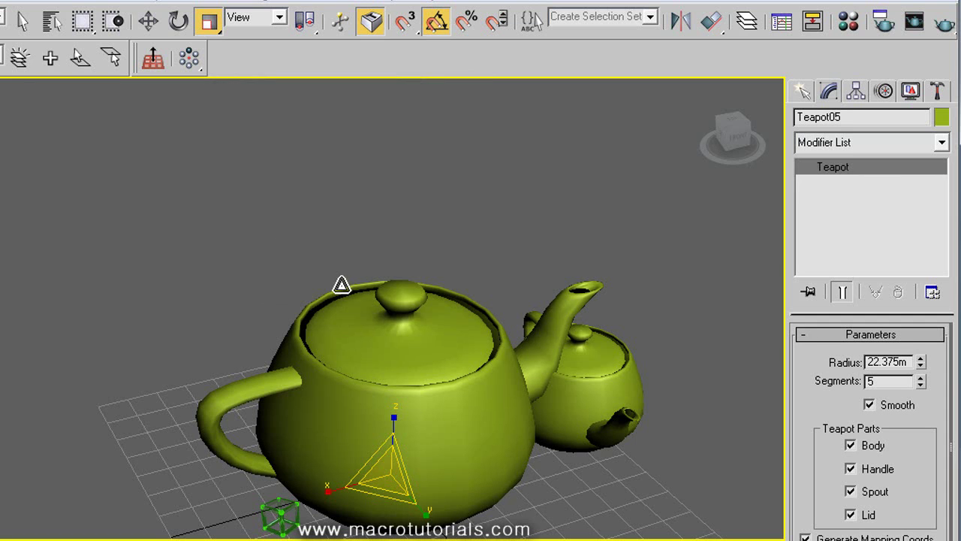
pyautogui.click(149, 21)
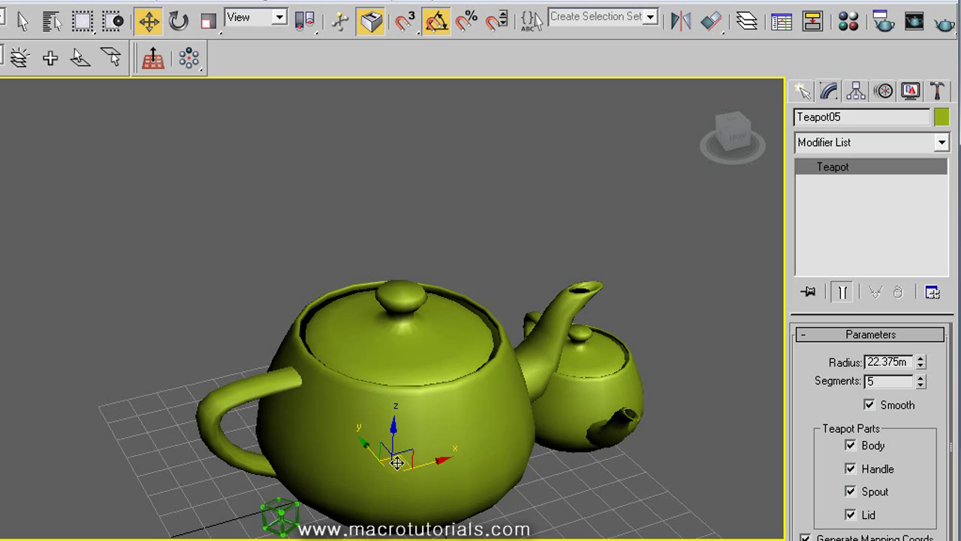
pyautogui.moveTo(396, 459)
pyautogui.mouseDown()
pyautogui.moveTo(354, 365)
pyautogui.moveTo(385, 313)
pyautogui.mouseUp()
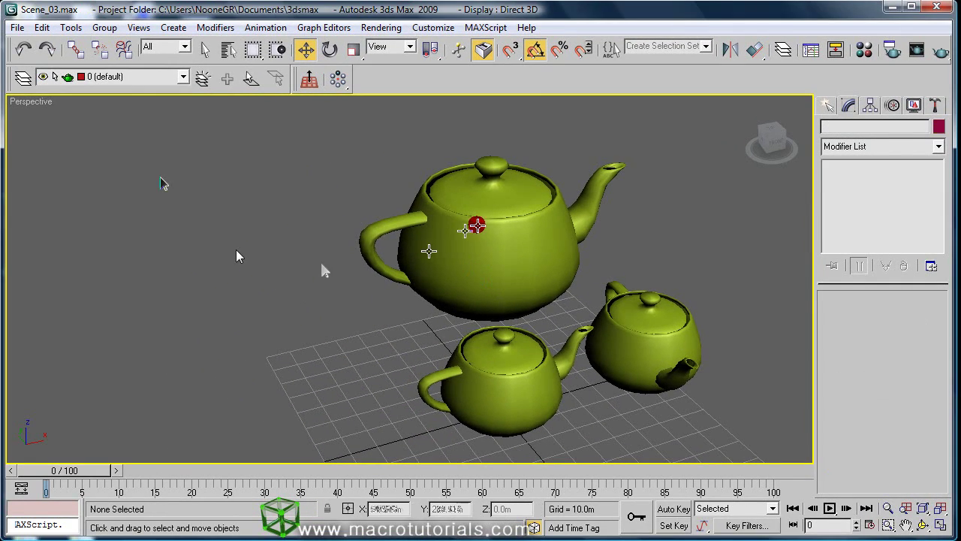
# Step: Clone Teapot05 in place with Edit > Clone as Teapot02 and move it up and right
pyautogui.click(473, 225)
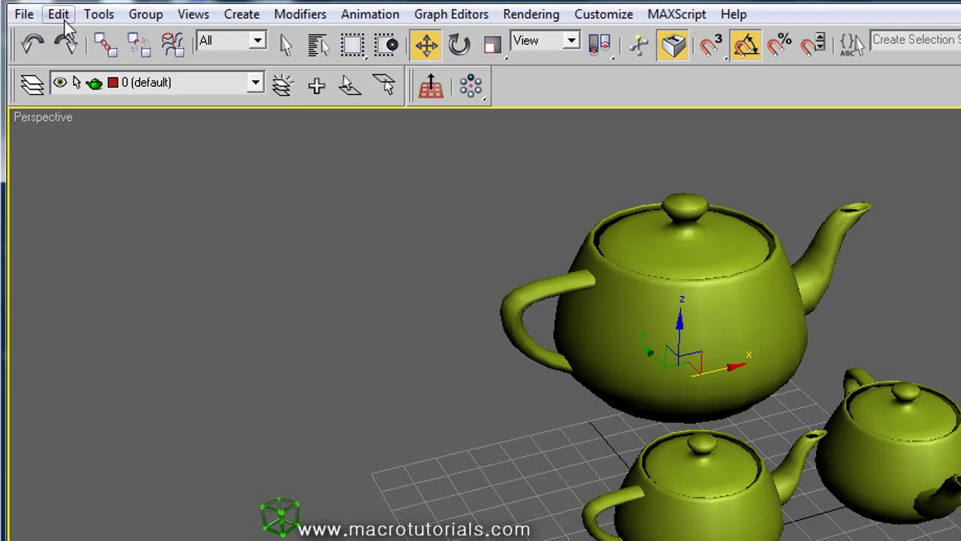
pyautogui.click(51, 20)
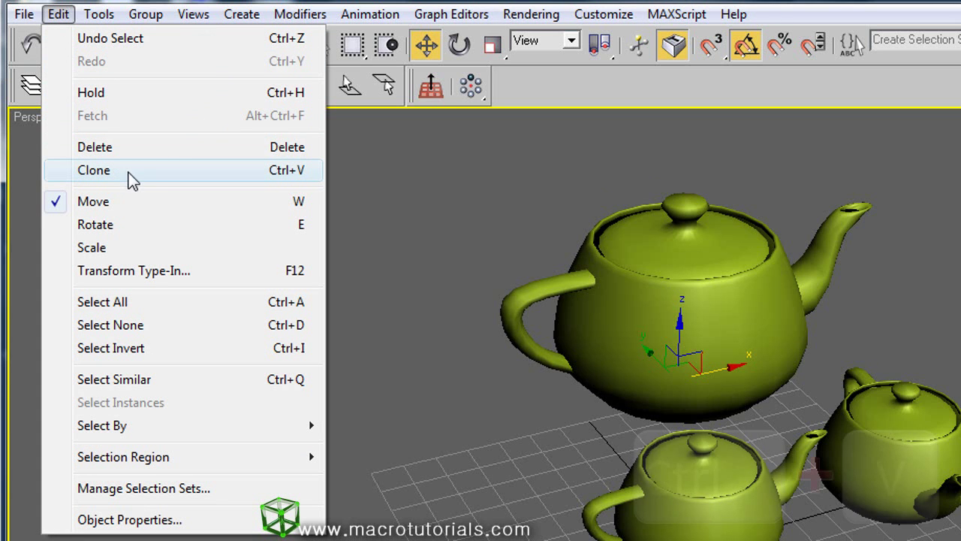
pyautogui.click(291, 171)
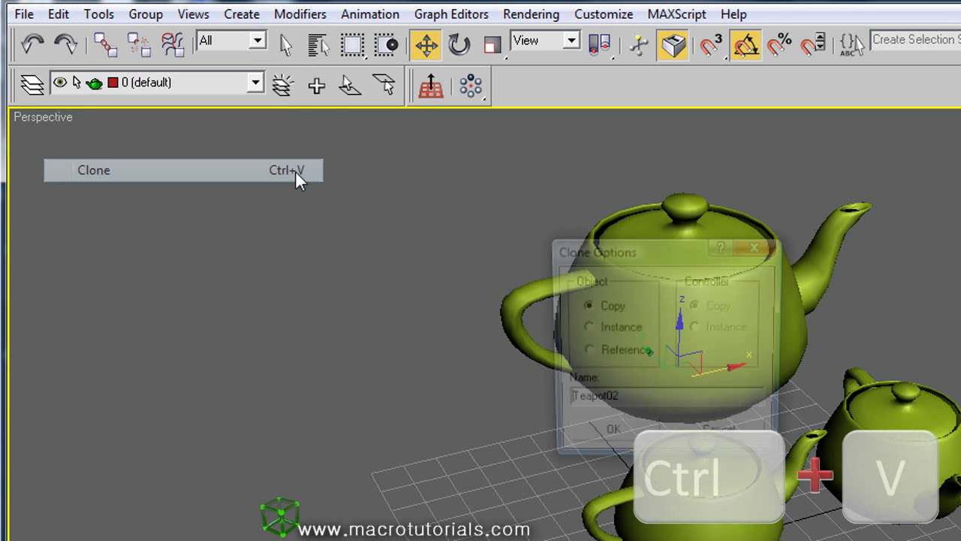
pyautogui.moveTo(657, 259)
pyautogui.mouseDown()
pyautogui.moveTo(930, 376)
pyautogui.moveTo(942, 398)
pyautogui.mouseUp()
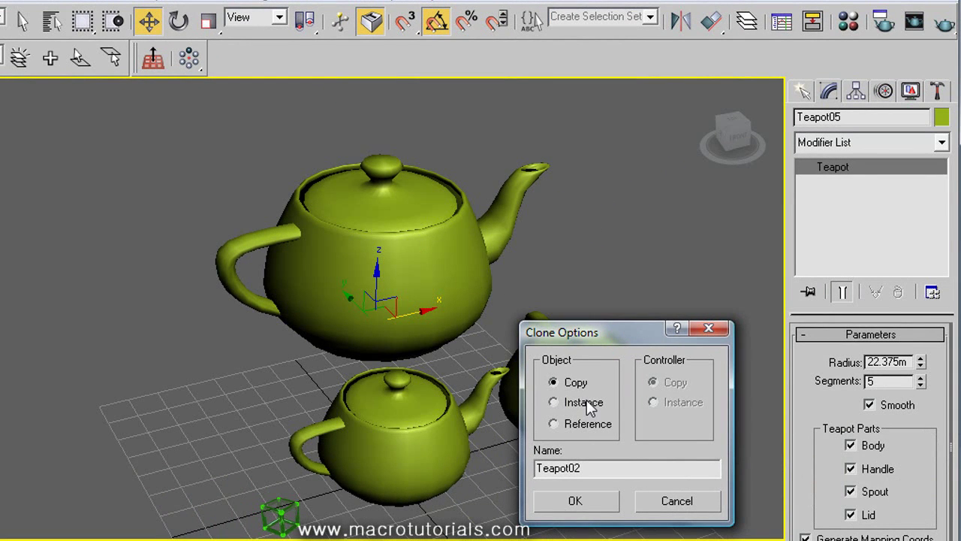
pyautogui.click(576, 500)
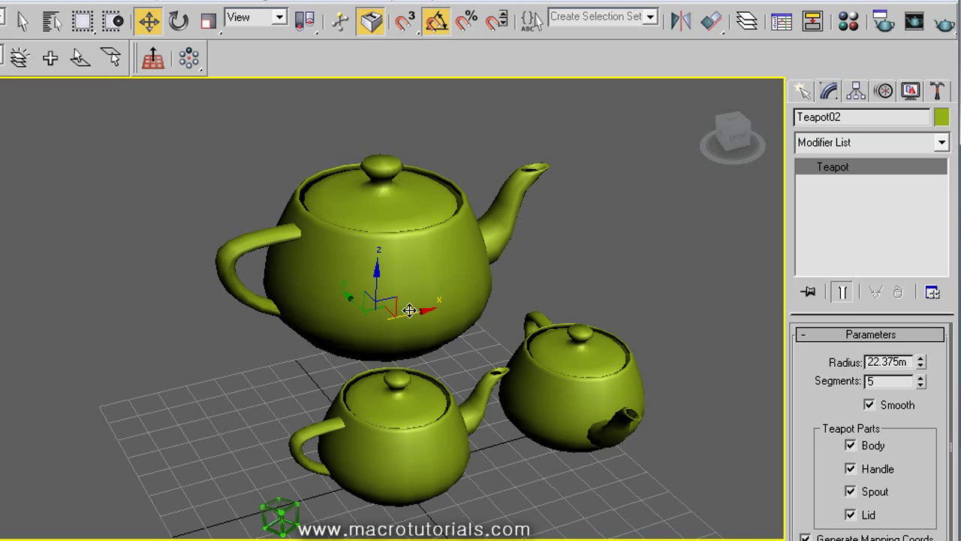
pyautogui.moveTo(409, 310); pyautogui.dragTo(621, 325)
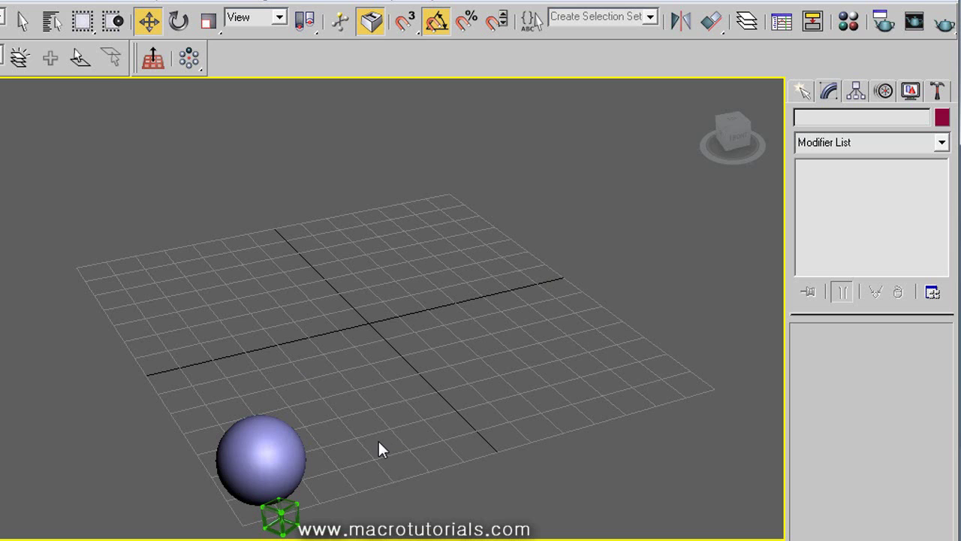
# Step: Shift-drag Sphere01 right to make 5 instanced copies, then select all six spheres
pyautogui.click(249, 455)
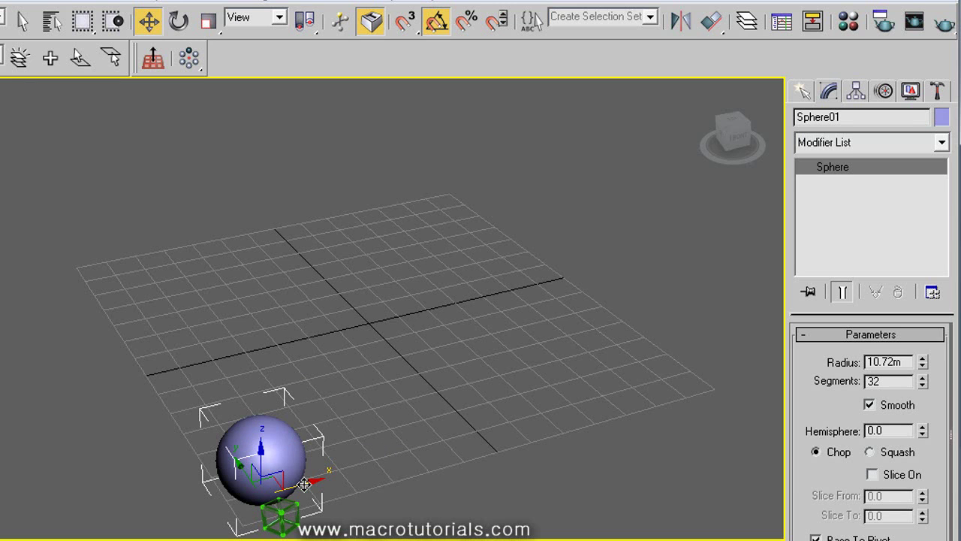
pyautogui.keyDown('shift'); pyautogui.moveTo(304, 485); pyautogui.dragTo(393, 486); pyautogui.keyUp('shift')
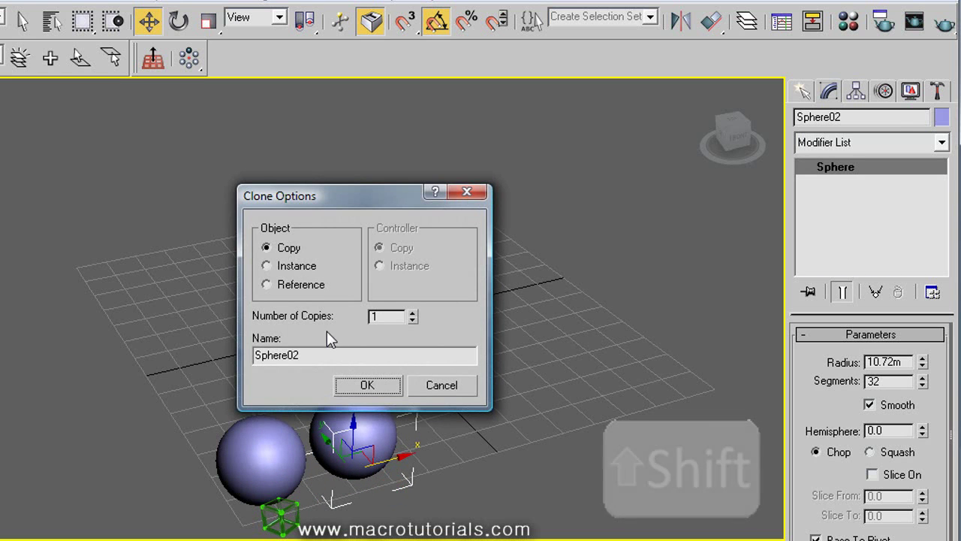
pyautogui.click(289, 268)
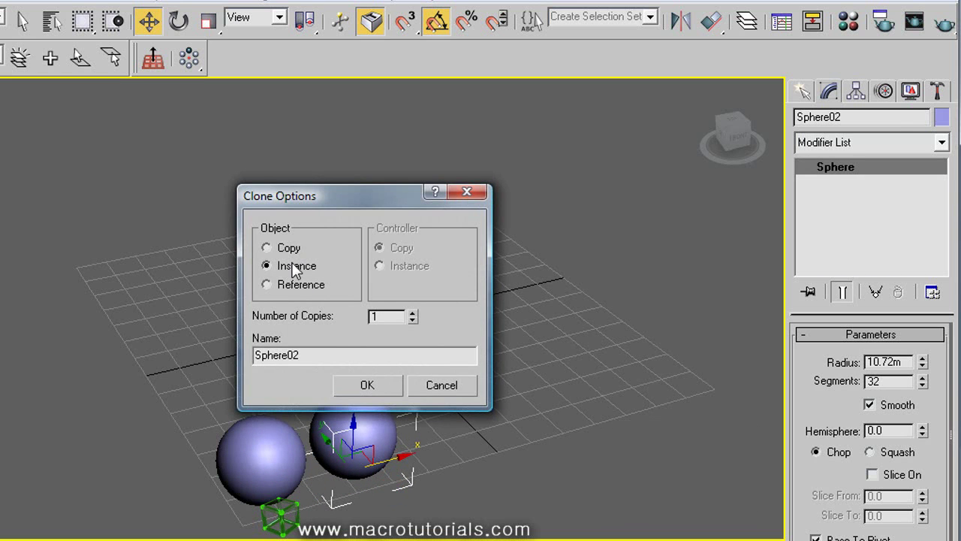
pyautogui.click(412, 312)
pyautogui.click(412, 312)
pyautogui.click(412, 313)
pyautogui.click(368, 385)
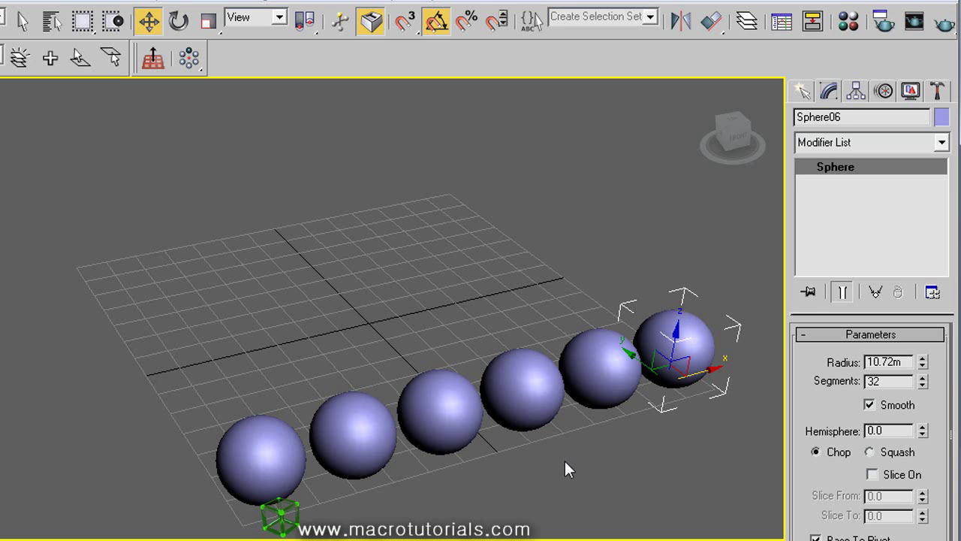
pyautogui.moveTo(728, 240); pyautogui.dragTo(233, 505)
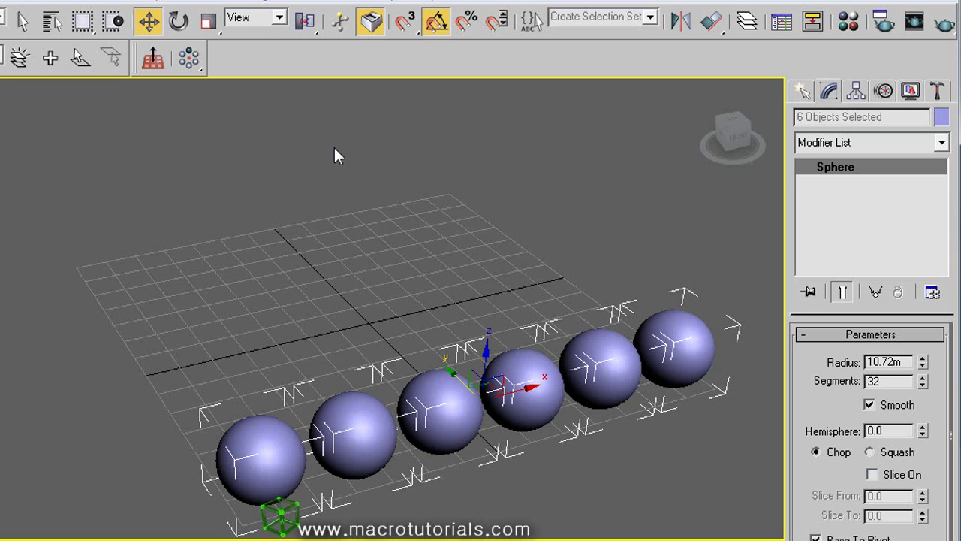
# Step: Clone the sphere row backward into a 6-by-6 instanced grid and window-select all 36 spheres
pyautogui.press('shift')
pyautogui.keyDown('shift'); pyautogui.moveTo(455, 375); pyautogui.dragTo(398, 311); pyautogui.keyUp('shift')
pyautogui.moveTo(347, 194); pyautogui.dragTo(525, 178)
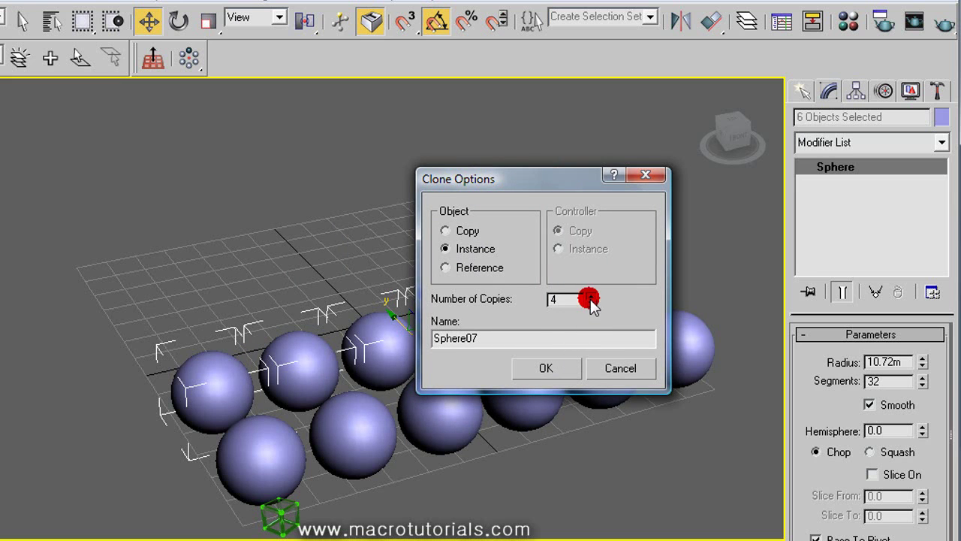
pyautogui.click(549, 374)
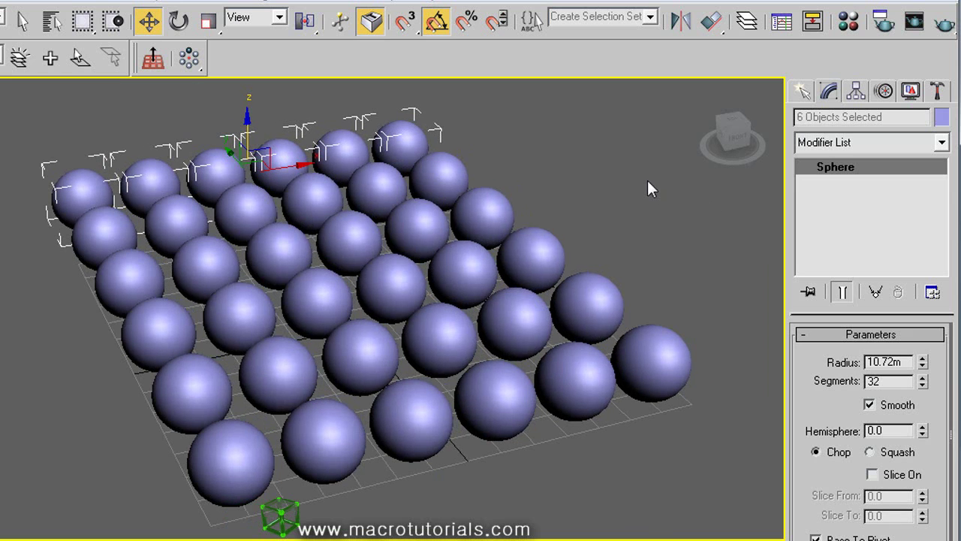
pyautogui.moveTo(647, 187); pyautogui.dragTo(640, 191, button='middle')
pyautogui.moveTo(647, 102); pyautogui.dragTo(33, 516)
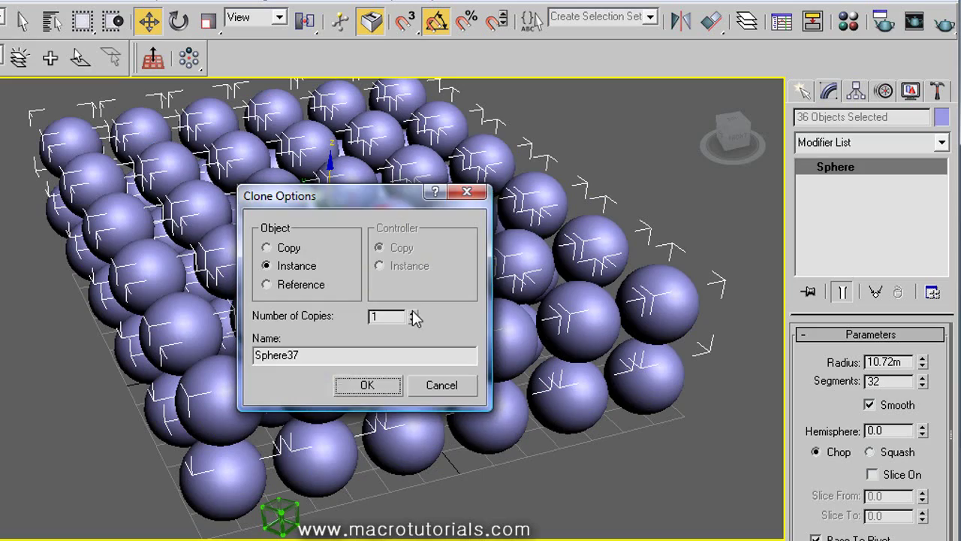
# Step: Stack 5 instanced copies of the sphere grid as layers, then rotate the stacked block
pyautogui.click(414, 313)
pyautogui.click(413, 312)
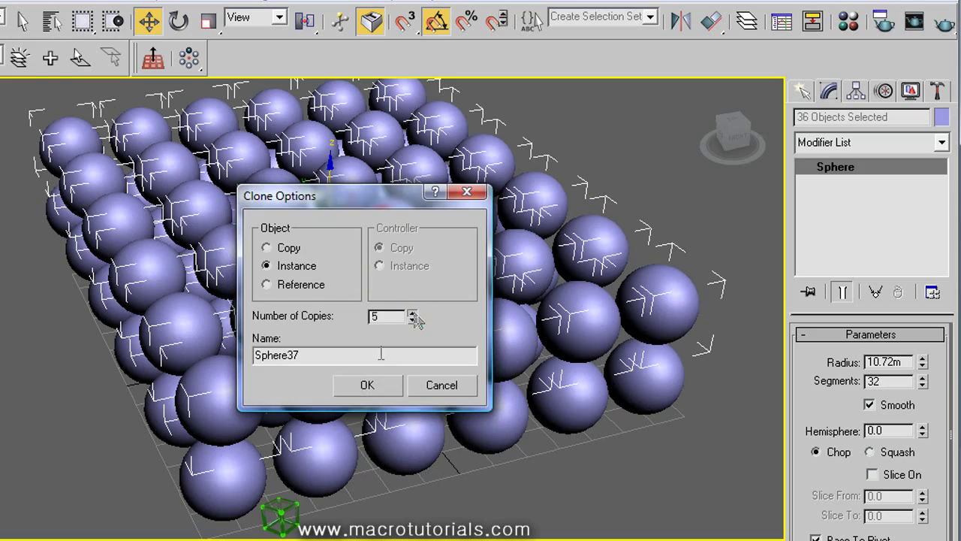
pyautogui.click(367, 384)
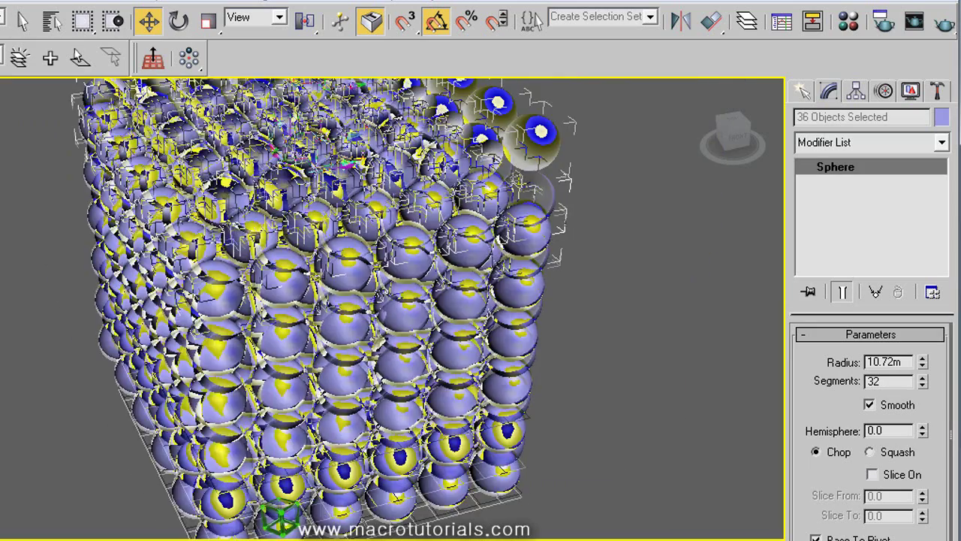
pyautogui.scroll(-4, 234, 286)
pyautogui.press('e')
pyautogui.moveTo(234, 286); pyautogui.dragTo(133, 408)
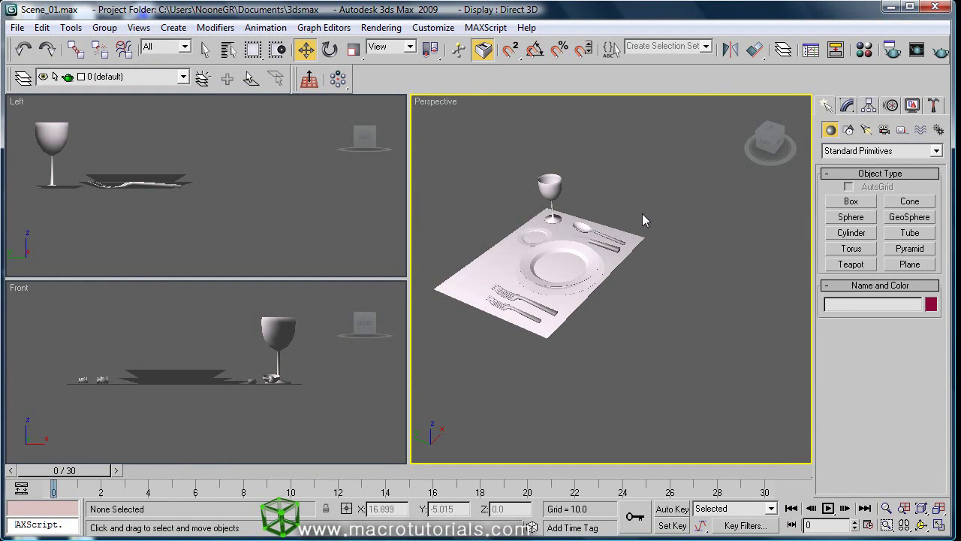
# Step: Select the TABLESET group and Shift-drag a copy, TABLESET01, to the right of it
pyautogui.scroll(6, 670, 229)
pyautogui.moveTo(670, 229); pyautogui.dragTo(795, 265, button='middle')
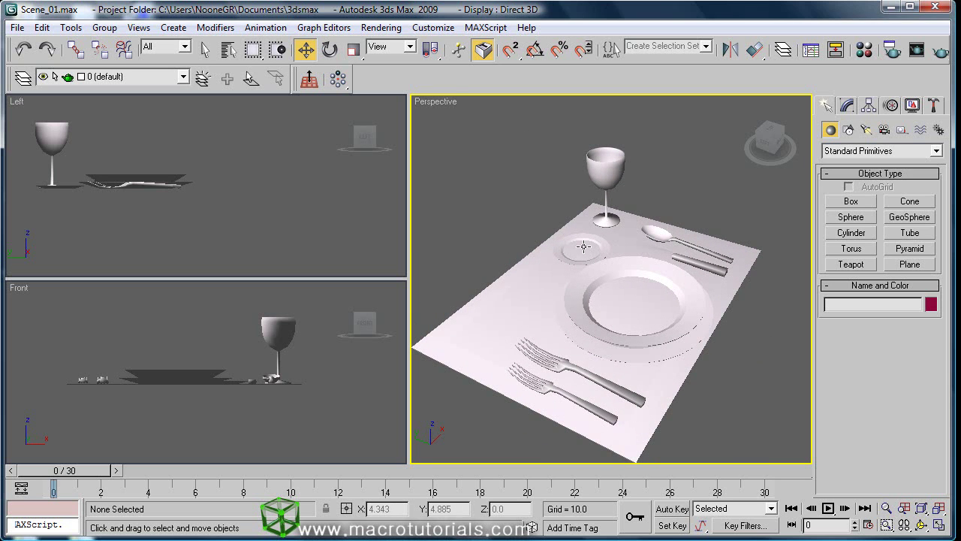
pyautogui.click(596, 275)
pyautogui.scroll(-4, 643, 322)
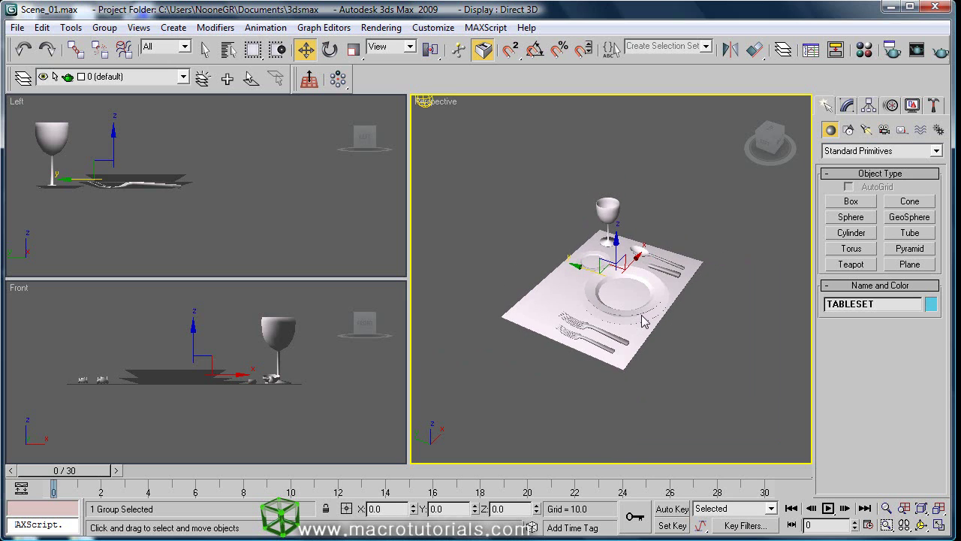
pyautogui.moveTo(672, 331); pyautogui.dragTo(590, 377, button='middle')
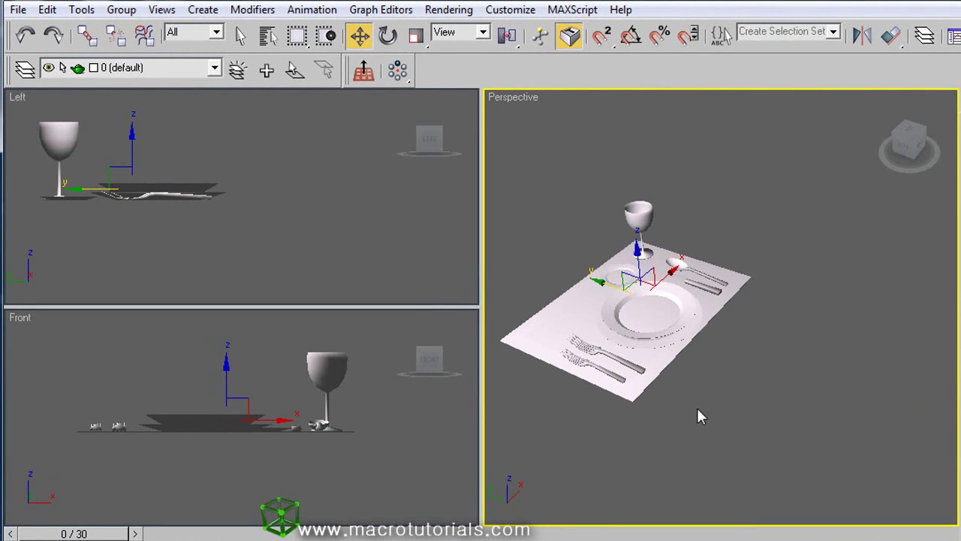
pyautogui.moveTo(600, 286)
pyautogui.keyDown('shift'); pyautogui.mouseDown()
pyautogui.moveTo(792, 382)
pyautogui.moveTo(786, 389)
pyautogui.mouseUp(); pyautogui.keyUp('shift')
pyautogui.moveTo(580, 208)
pyautogui.mouseDown()
pyautogui.moveTo(616, 231)
pyautogui.moveTo(601, 263)
pyautogui.moveTo(575, 261)
pyautogui.mouseUp()
pyautogui.click(559, 433)
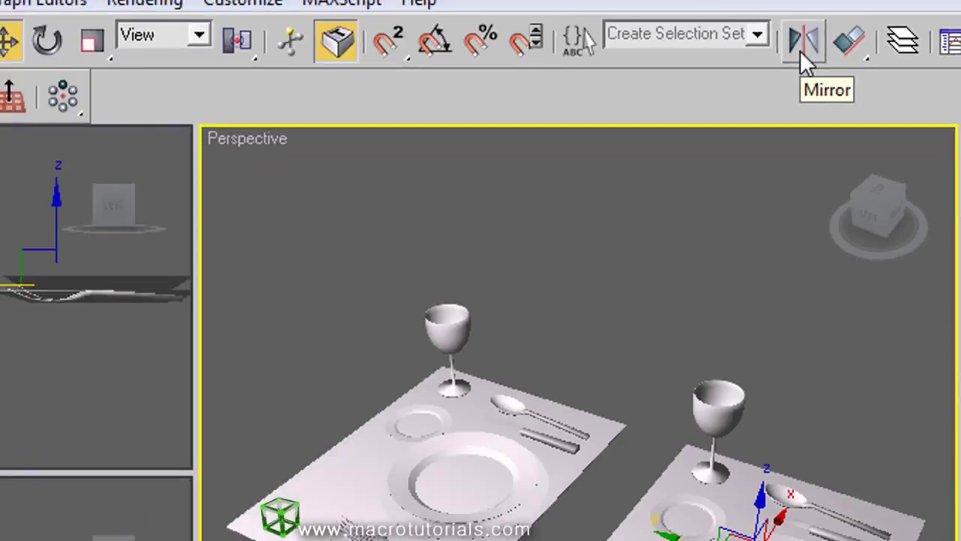
# Step: Mirror TABLESET01 across the Z axis with No Clone, flipping it upside down
pyautogui.click(574, 143)
pyautogui.moveTo(531, 145)
pyautogui.mouseDown()
pyautogui.moveTo(485, 208)
pyautogui.moveTo(344, 195)
pyautogui.moveTo(393, 187)
pyautogui.moveTo(396, 201)
pyautogui.mouseUp()
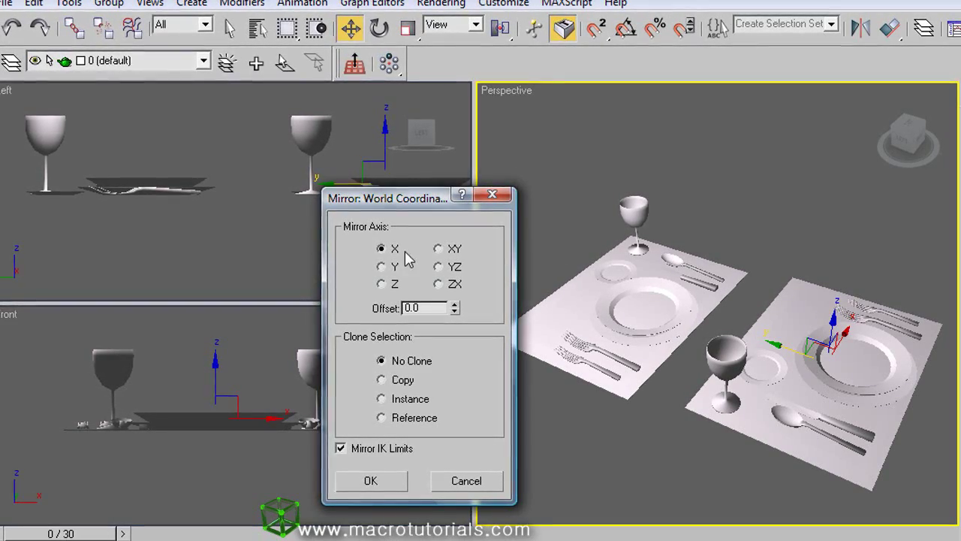
pyautogui.click(389, 268)
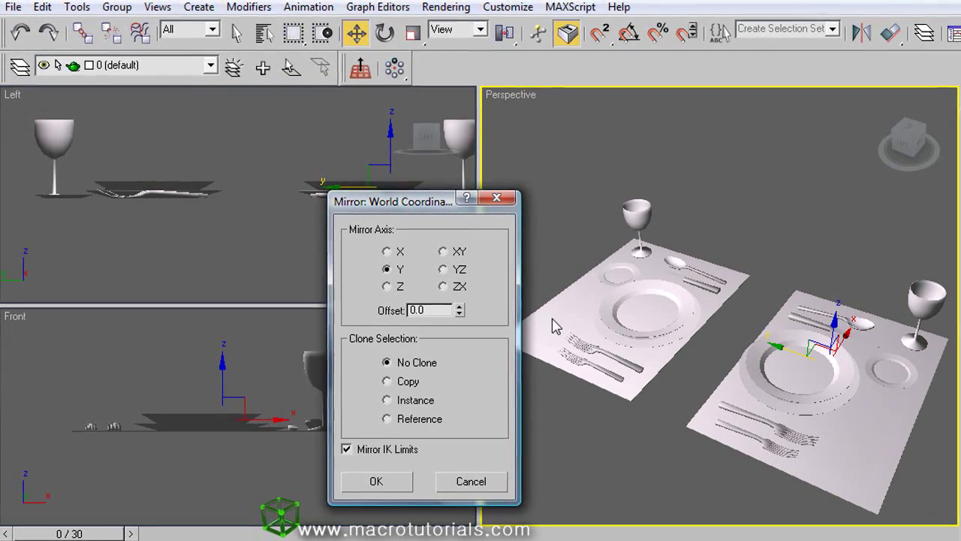
pyautogui.click(388, 286)
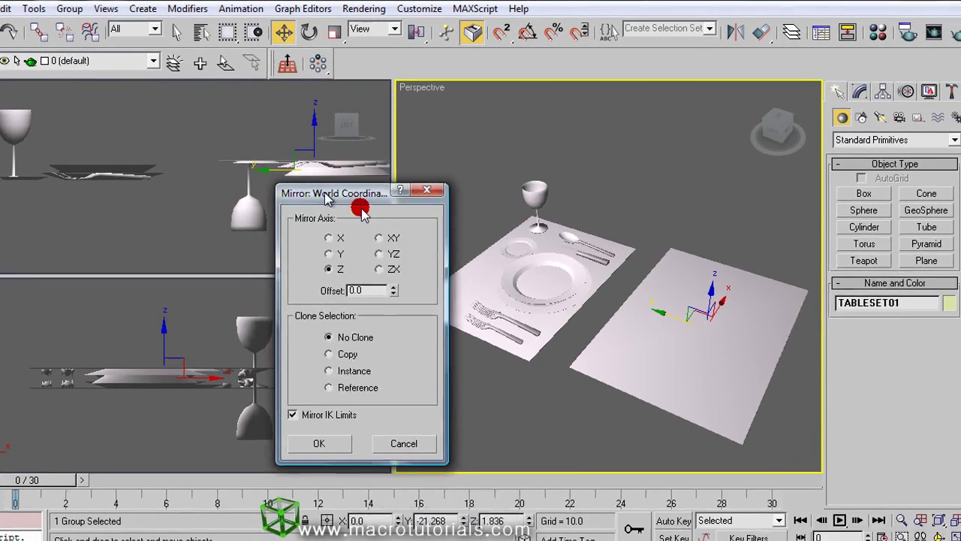
pyautogui.moveTo(368, 214); pyautogui.dragTo(944, 210)
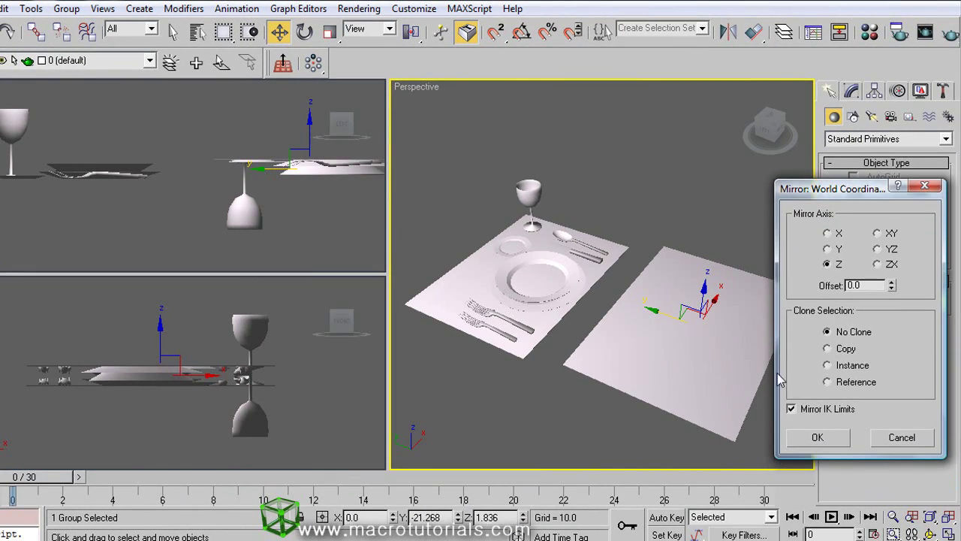
pyautogui.click(830, 437)
# Step: Make the copy see-through with Alt+X, deselect it, and maximize the Perspective view
pyautogui.hotkey('alt', 'x')
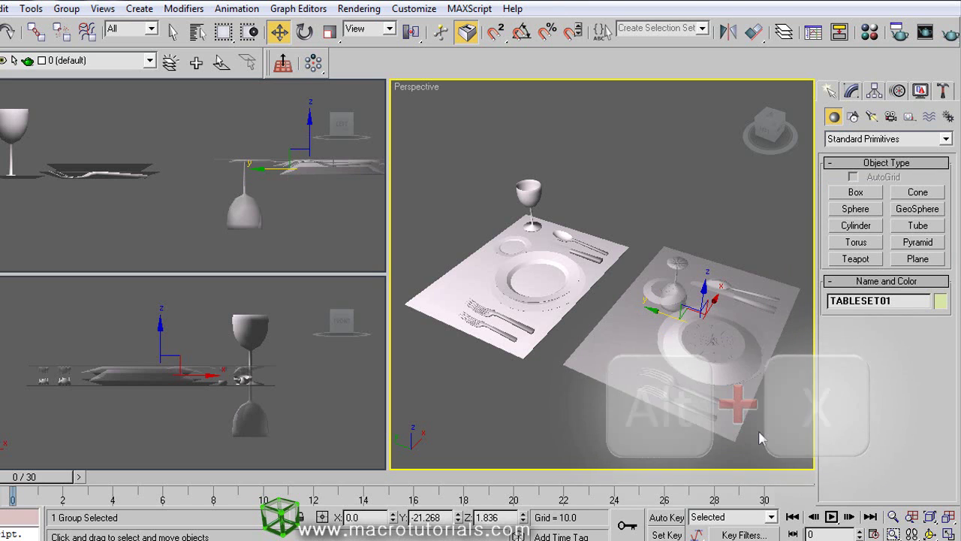
pyautogui.click(759, 433)
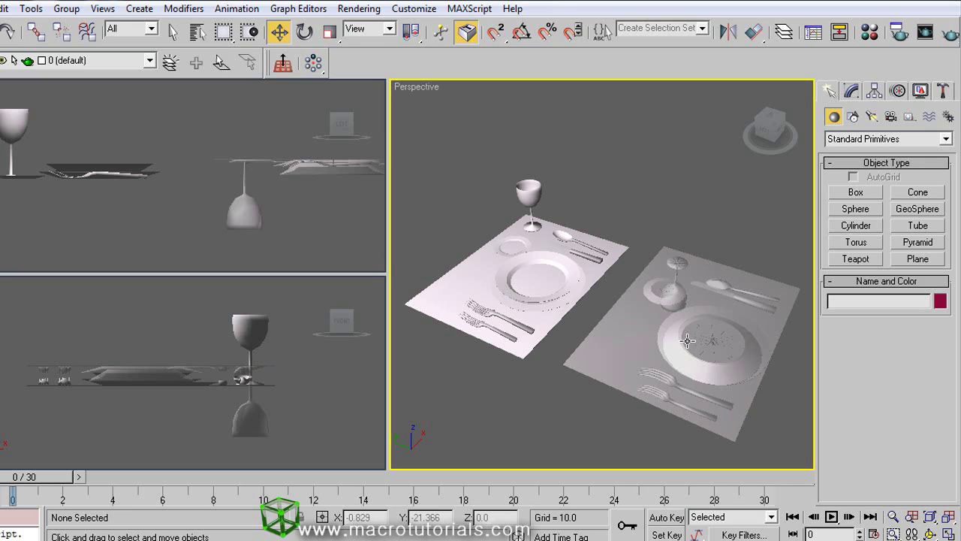
pyautogui.hotkey('alt', 'w')
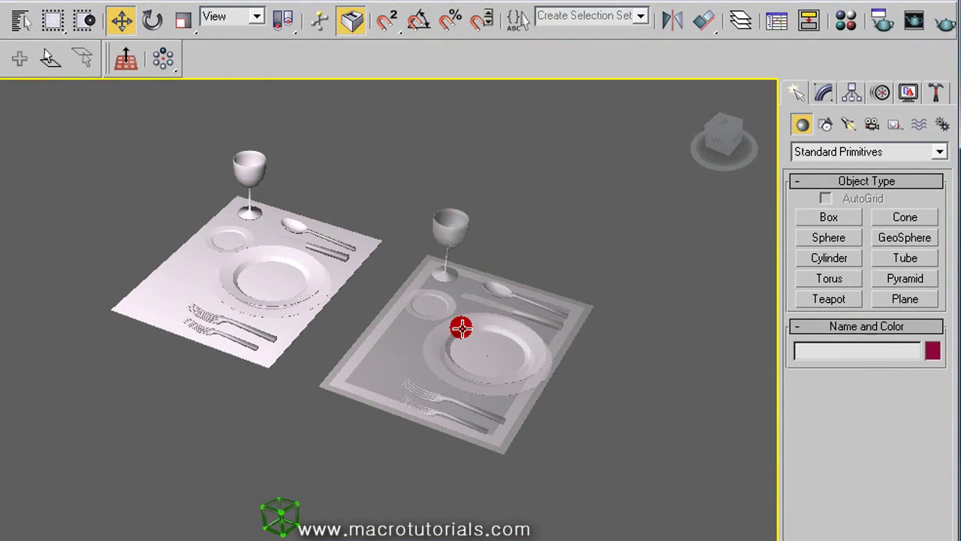
# Step: Open Mirror on TABLESET01, previewing XY, YZ and ZX axes, then Copy, Instance and Reference
pyautogui.click(490, 331)
pyautogui.click(673, 20)
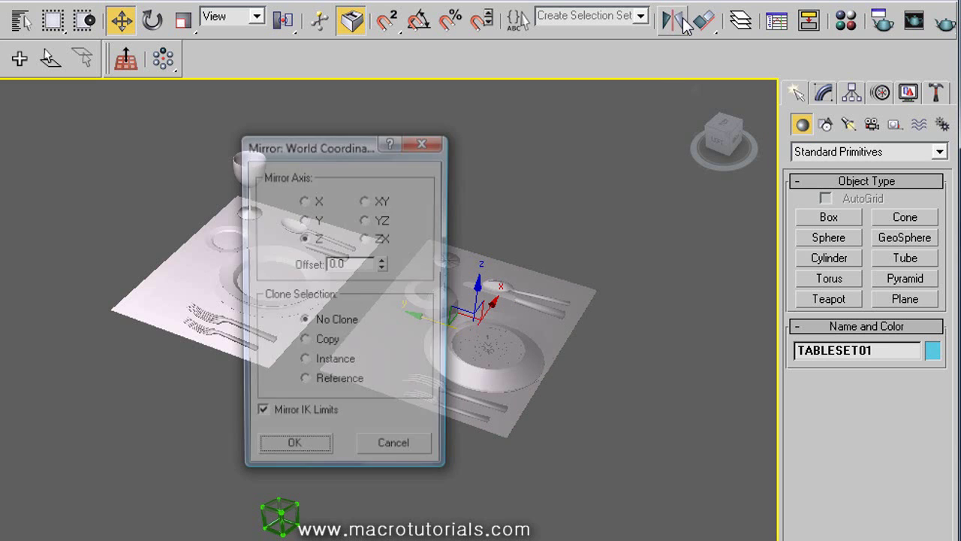
pyautogui.moveTo(279, 143); pyautogui.dragTo(690, 202)
pyautogui.click(775, 260)
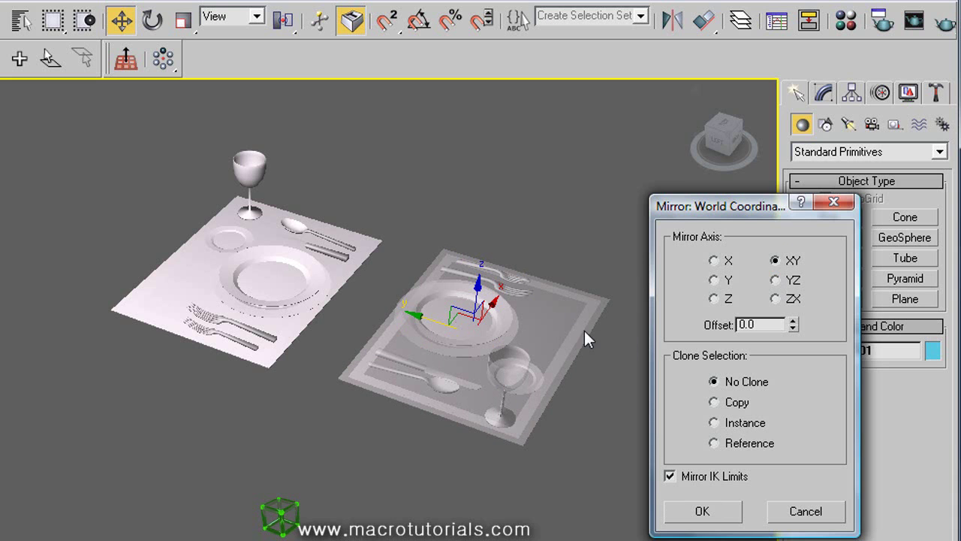
pyautogui.click(778, 285)
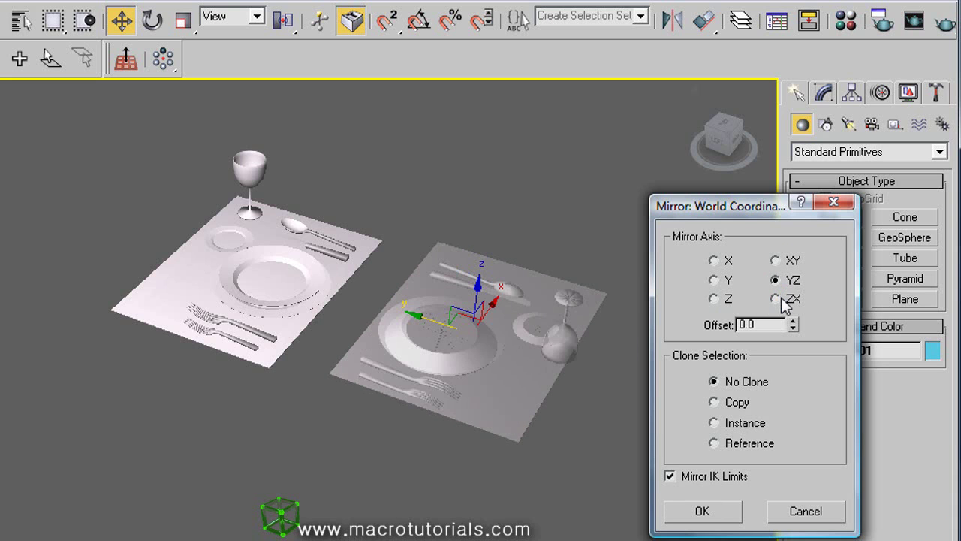
pyautogui.click(778, 299)
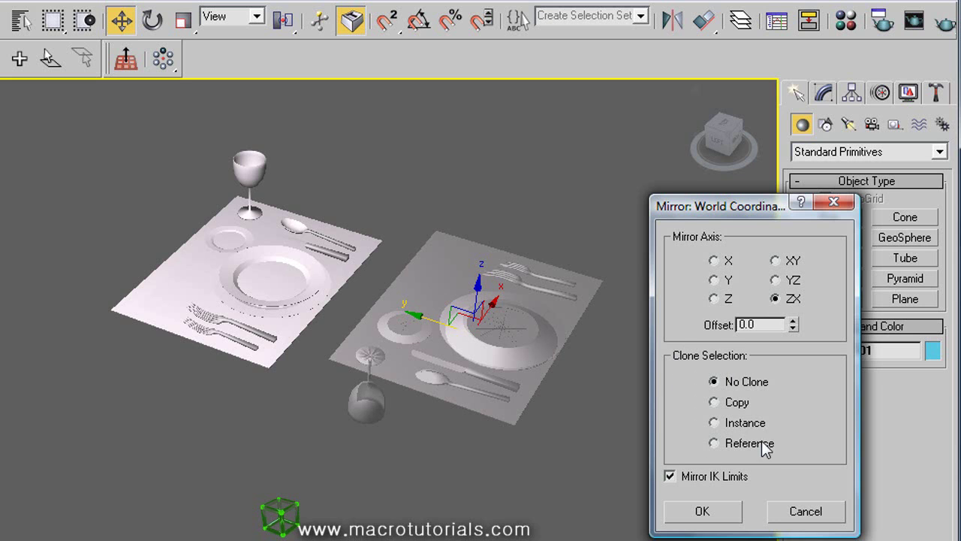
pyautogui.click(738, 404)
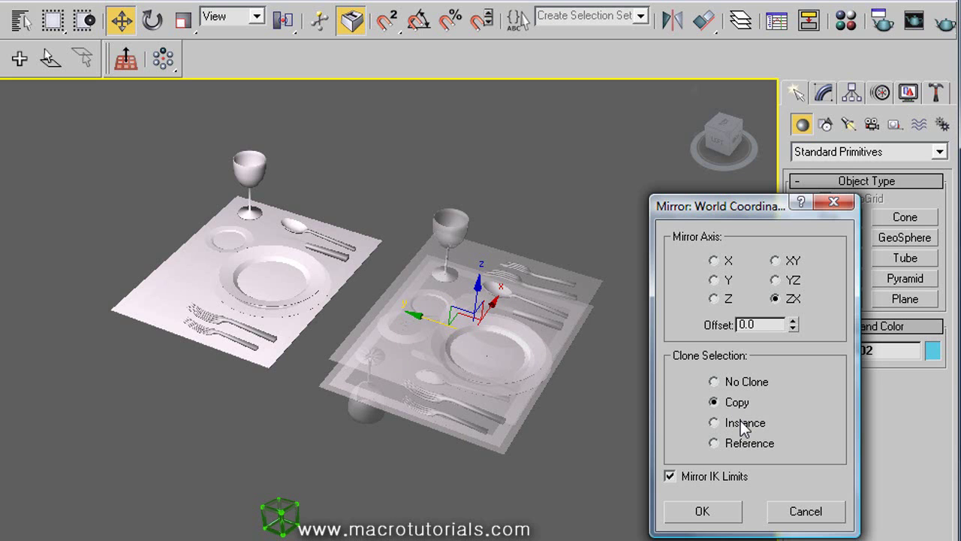
pyautogui.click(740, 423)
pyautogui.click(744, 448)
# Step: Set the mirror to Copy across the X axis with offset 24.98, after trying Z and Y
pyautogui.click(731, 402)
pyautogui.moveTo(757, 212); pyautogui.dragTo(183, 173)
pyautogui.moveTo(215, 292); pyautogui.dragTo(250, 423)
pyautogui.click(165, 258)
pyautogui.click(164, 239)
pyautogui.moveTo(240, 282); pyautogui.dragTo(274, 318)
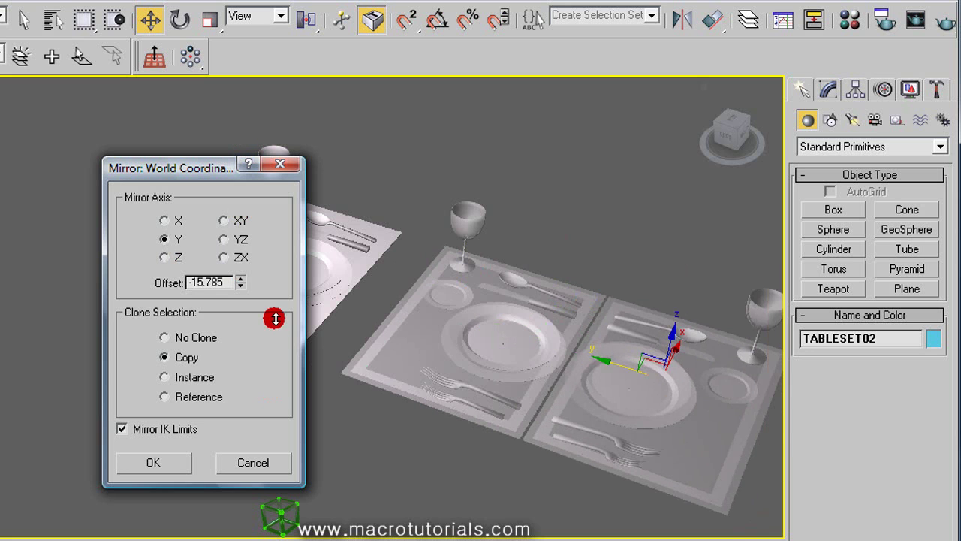
pyautogui.click(164, 220)
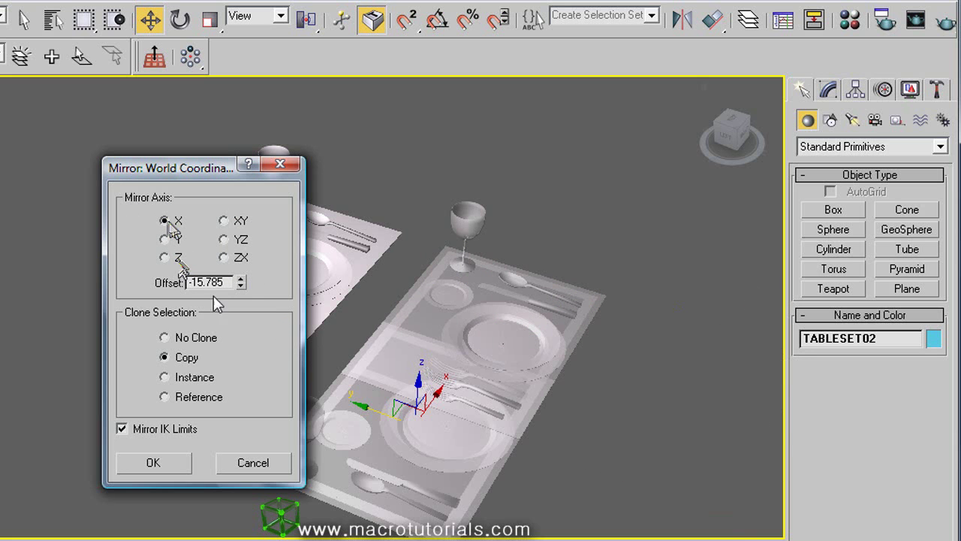
pyautogui.moveTo(241, 281); pyautogui.dragTo(333, 33)
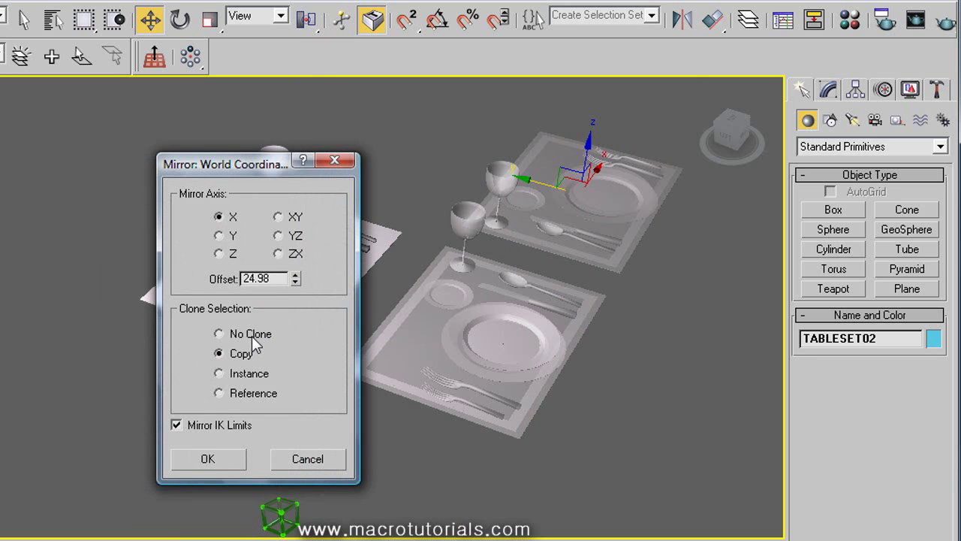